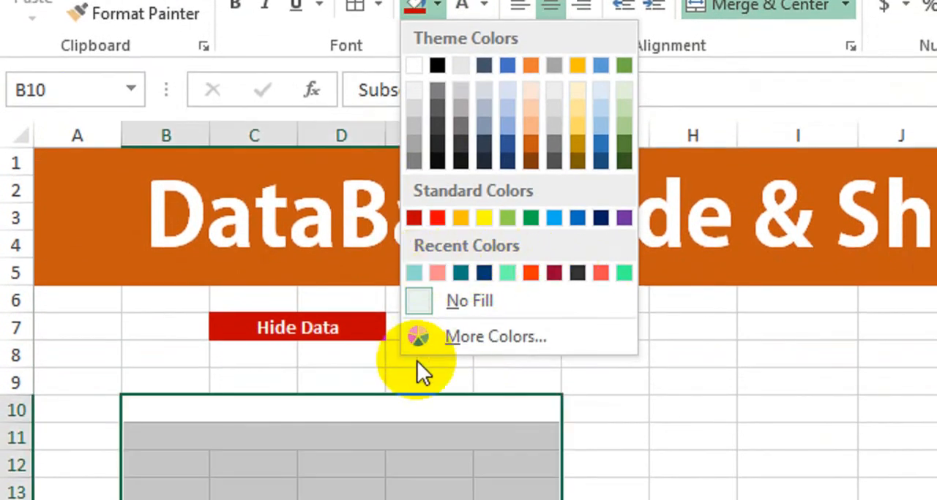
Test the drop-down in C7 by choosing Show Data, Hide Data and Show Data again.
left_click(364, 317)
left_click(368, 326)
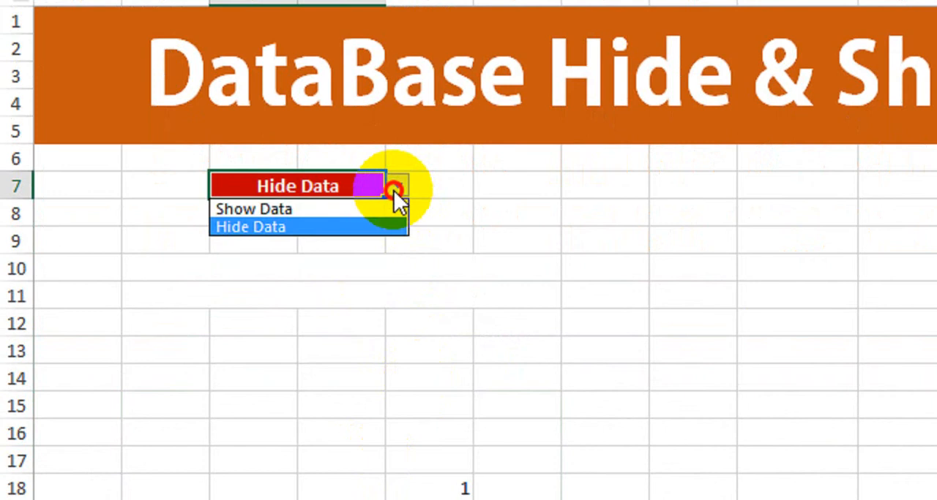
left_click(369, 209)
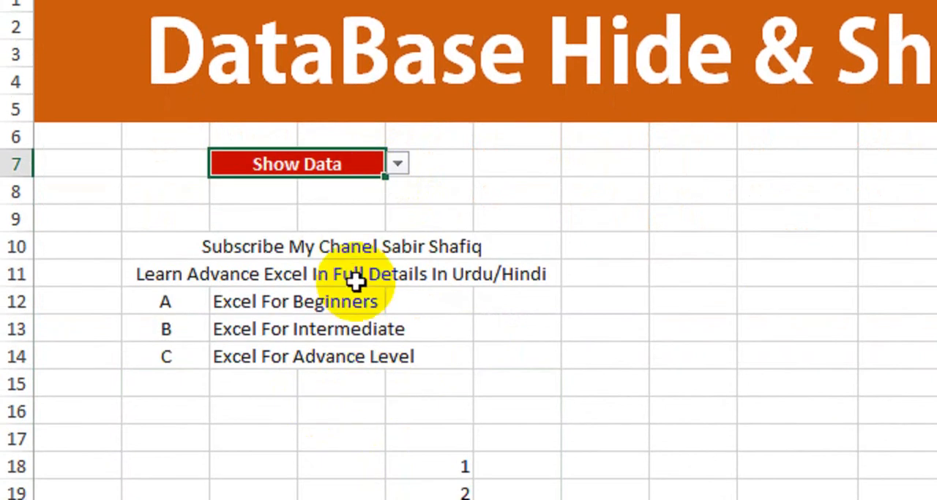
left_click(395, 165)
left_click(369, 202)
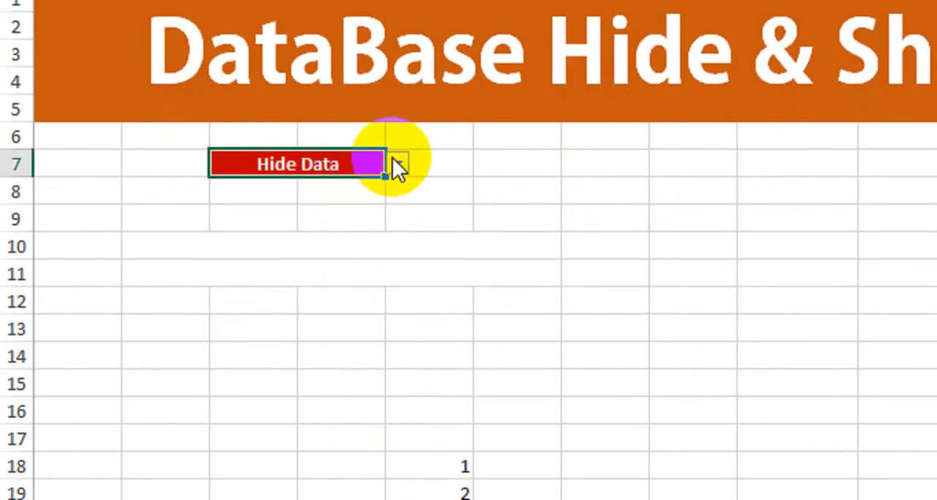
left_click(368, 188)
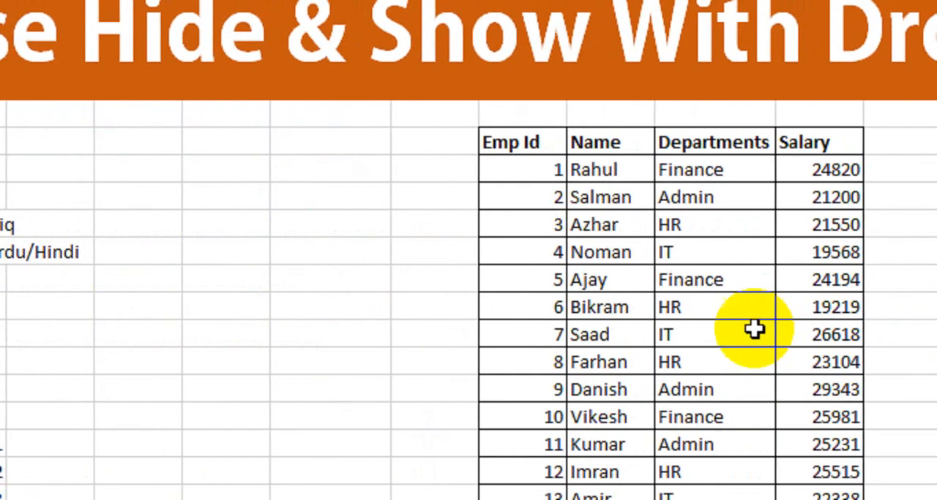
left_click_drag(501, 167, 703, 376)
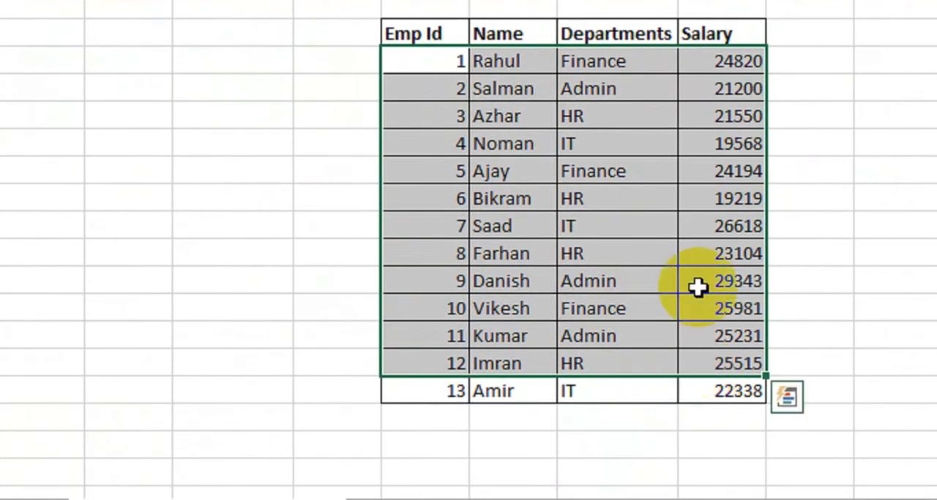
left_click(800, 120)
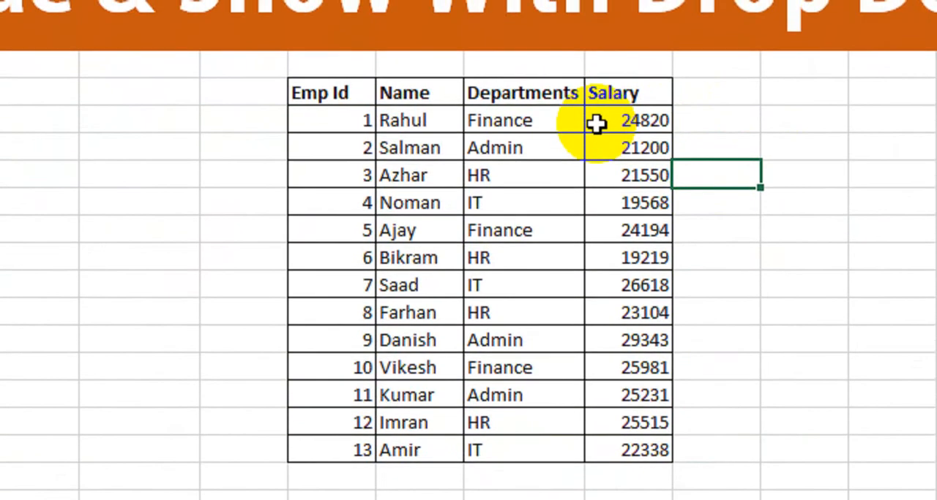
Merge and center P8:Q8 beside the employee table, with bold black font and the standard Orange fill.
left_click_drag(714, 134, 808, 132)
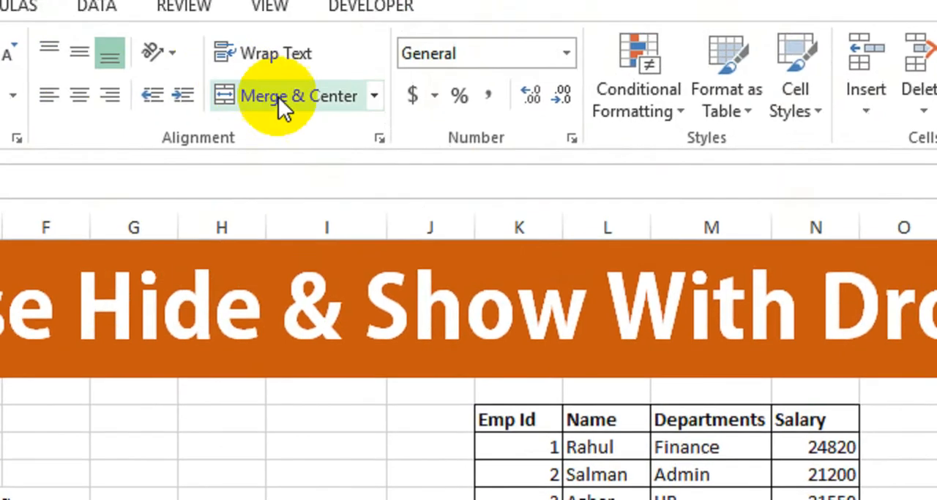
left_click(280, 103)
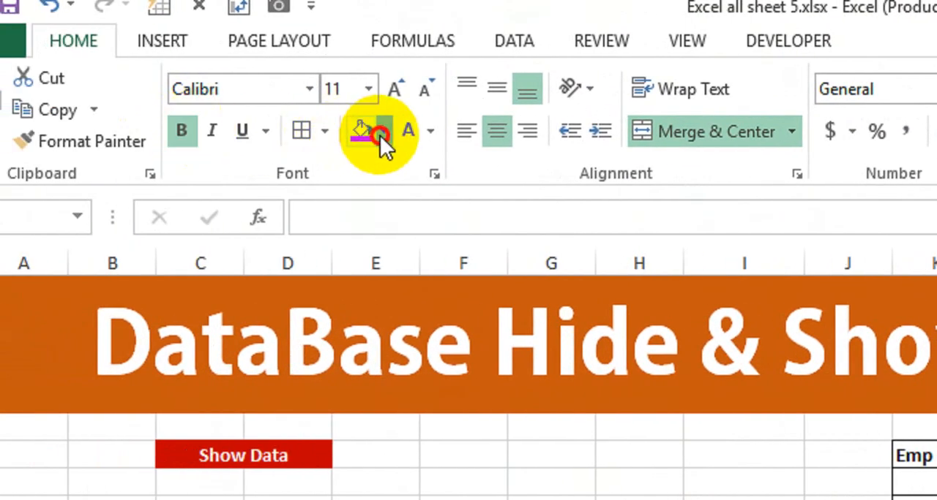
left_click(381, 134)
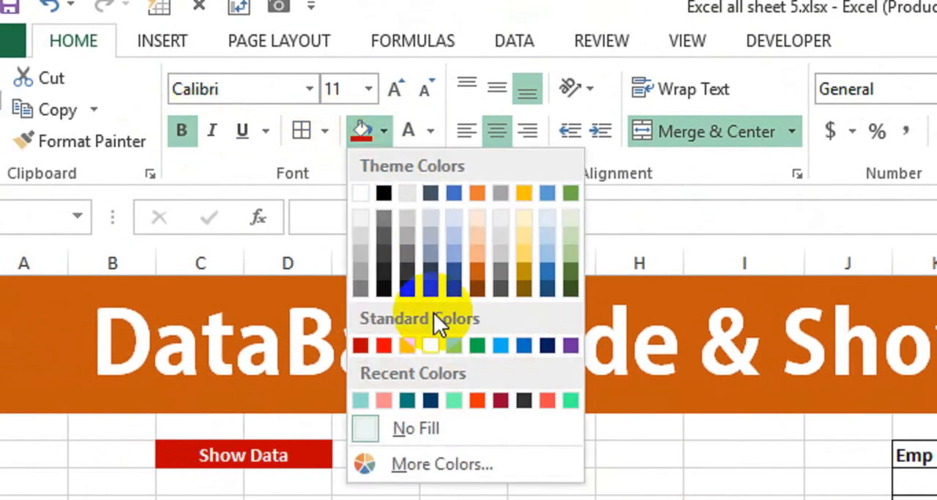
left_click(414, 348)
left_click(431, 132)
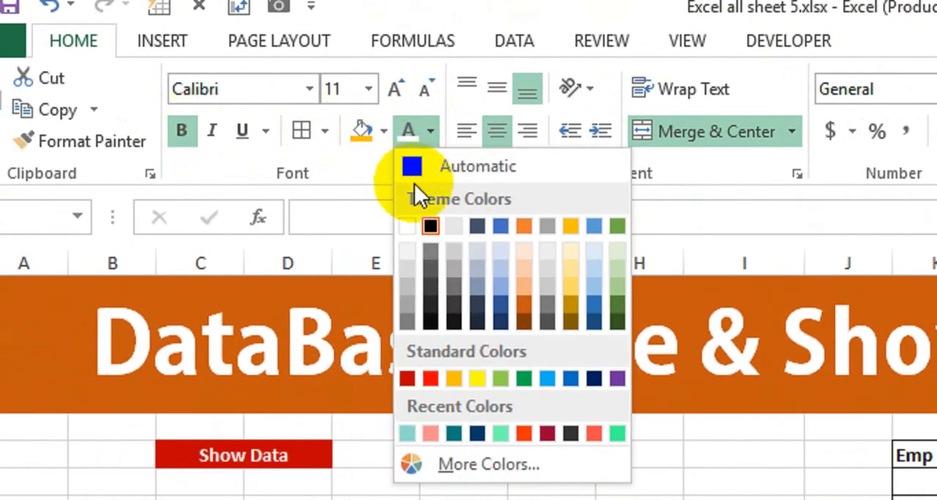
left_click(435, 229)
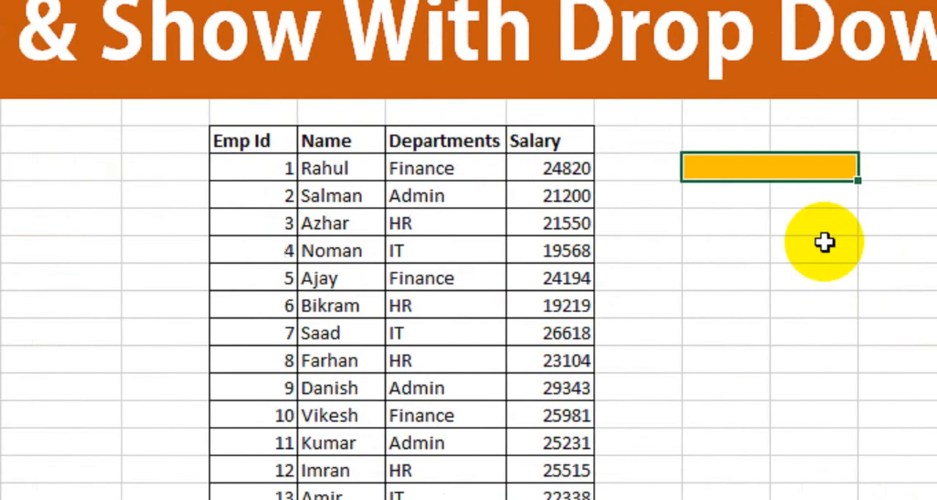
Examine the entries in the employee table's Departments column for repeated department names.
left_click(823, 243)
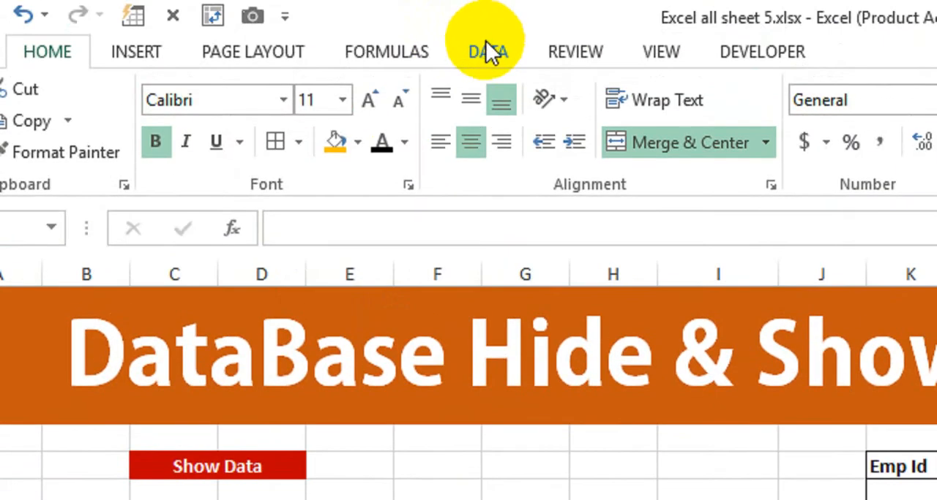
left_click(485, 48)
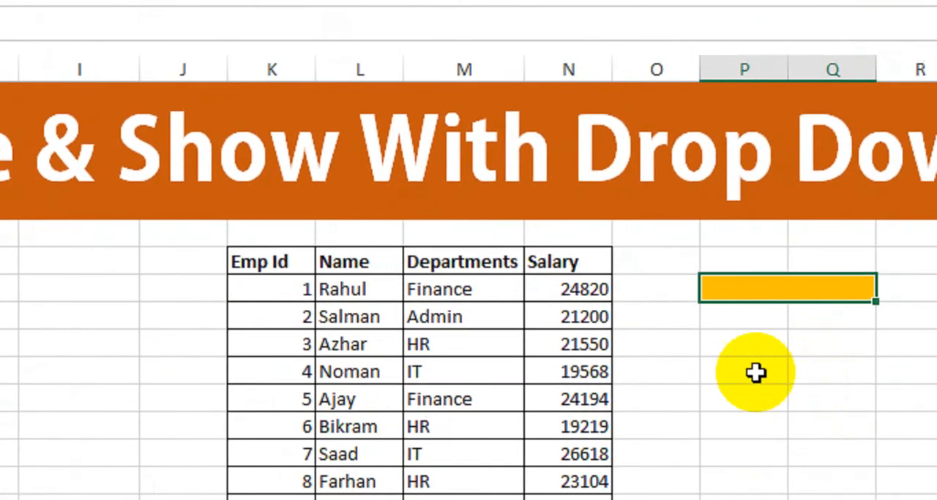
left_click_drag(619, 306, 596, 475)
left_click_drag(443, 424, 433, 376)
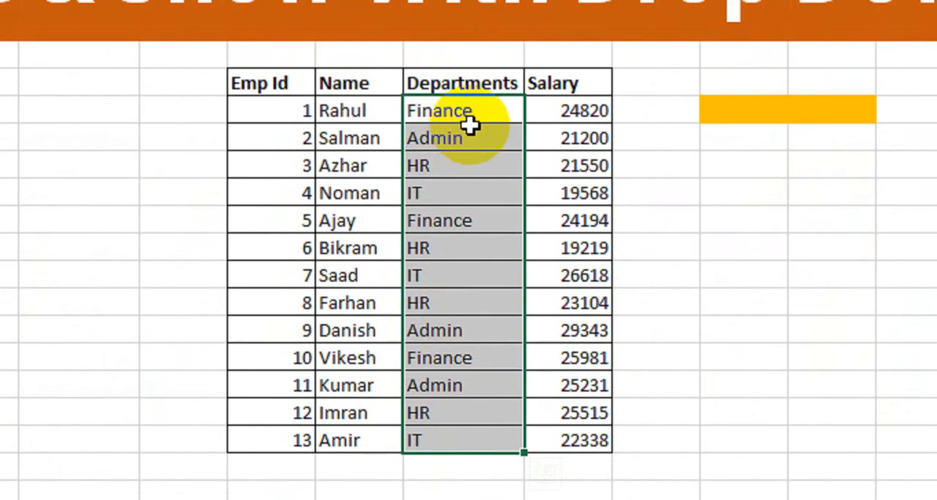
left_click(471, 72)
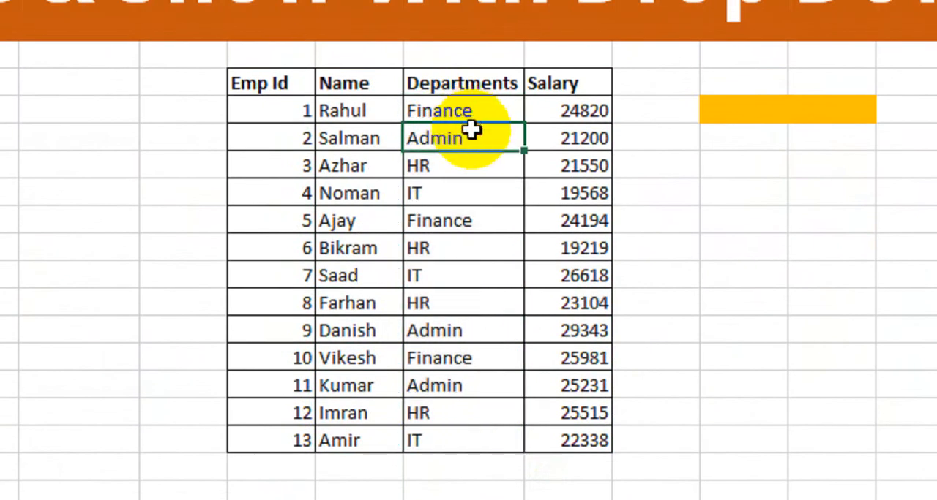
left_click(471, 113)
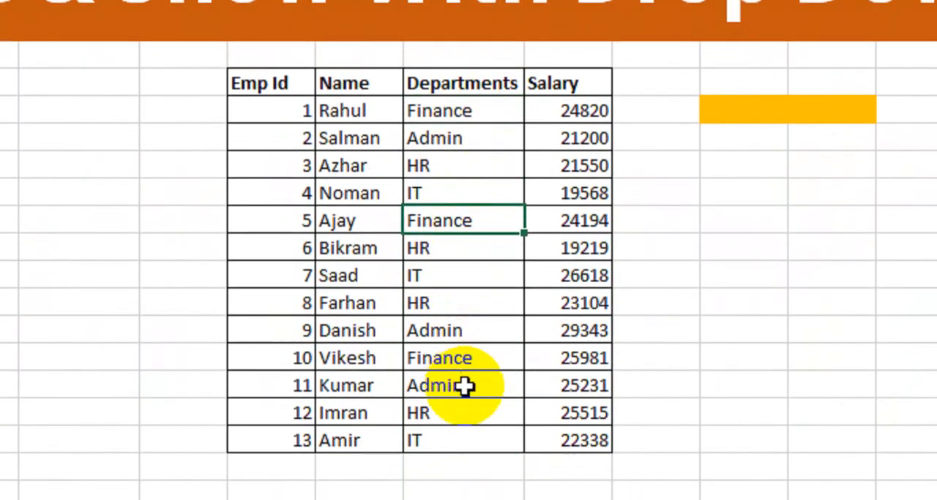
key("Down")
key("Down")
key("Down")
left_click(467, 137)
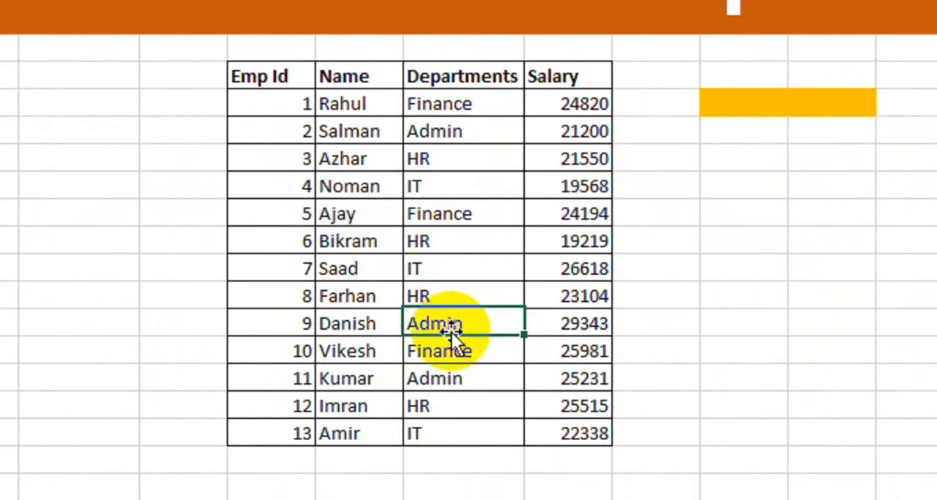
left_click_drag(457, 110, 451, 434)
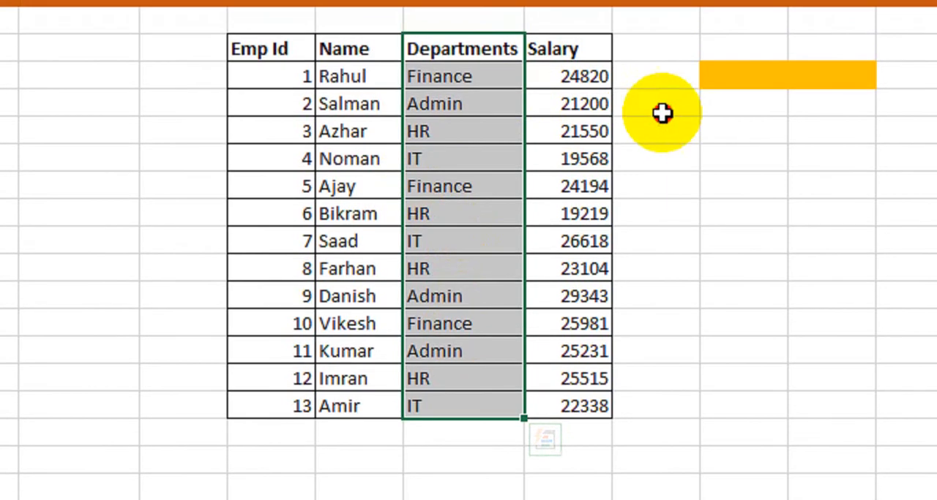
left_click(658, 82)
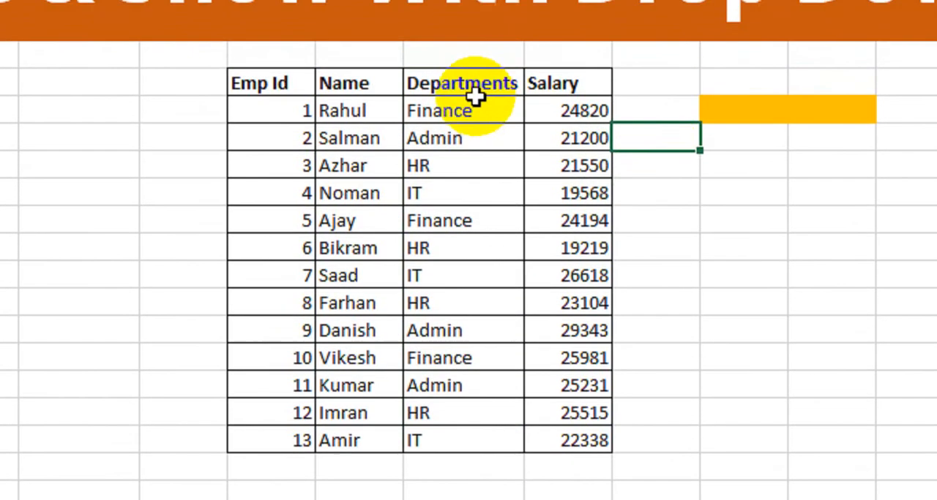
left_click_drag(468, 47, 394, 275)
left_click(145, 288)
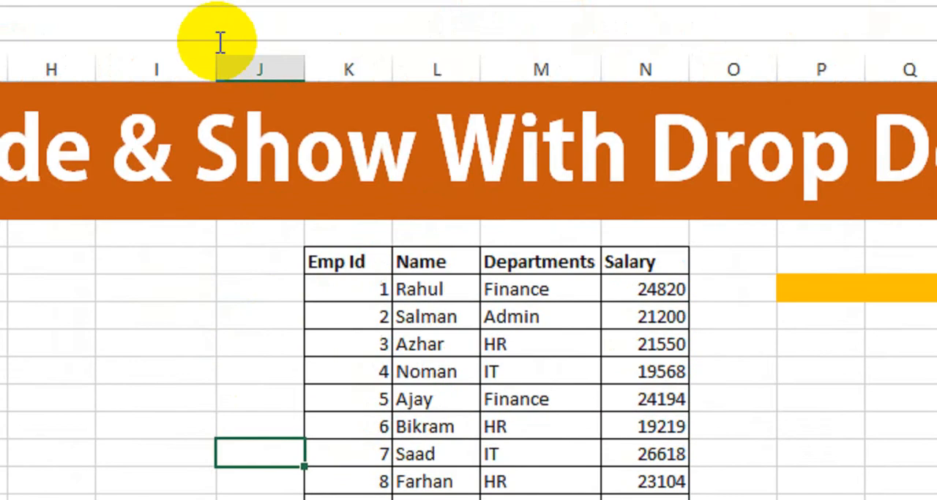
Set up an Advanced Filter that copies to another location, with the Departments column M7:M20 as list range.
left_click(90, 42)
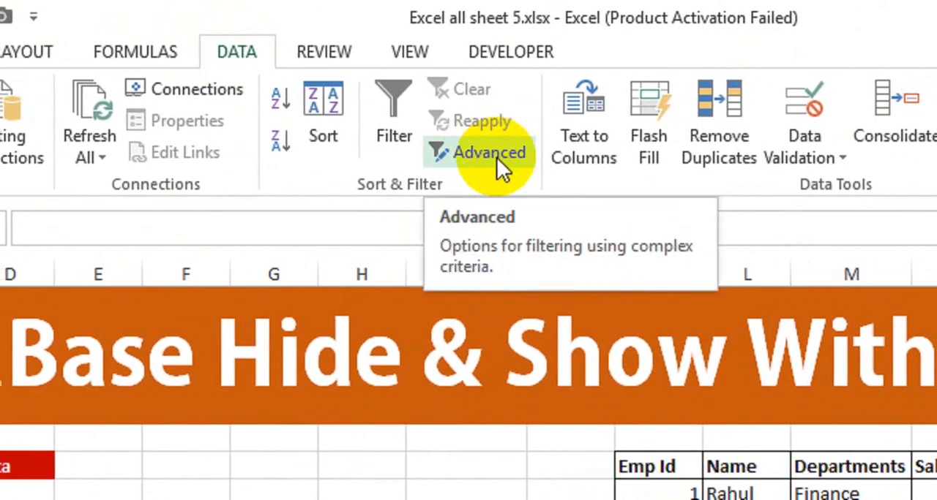
left_click(497, 158)
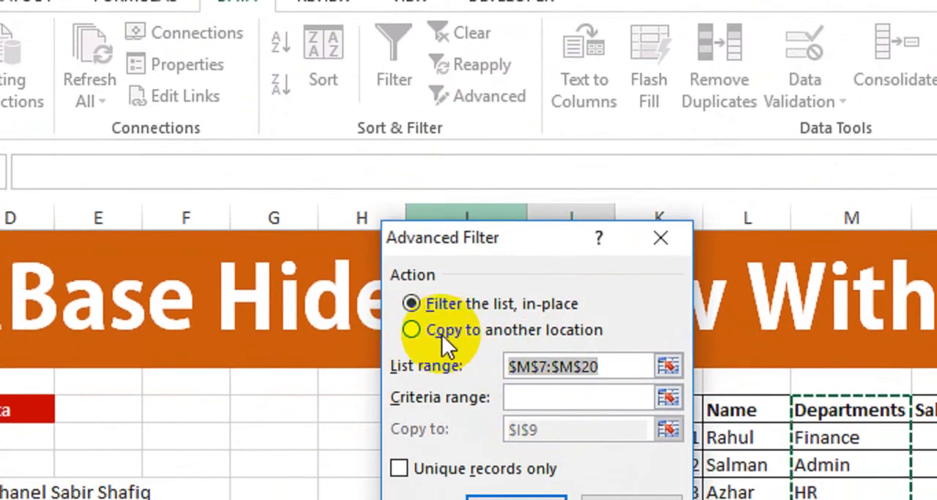
left_click(446, 331)
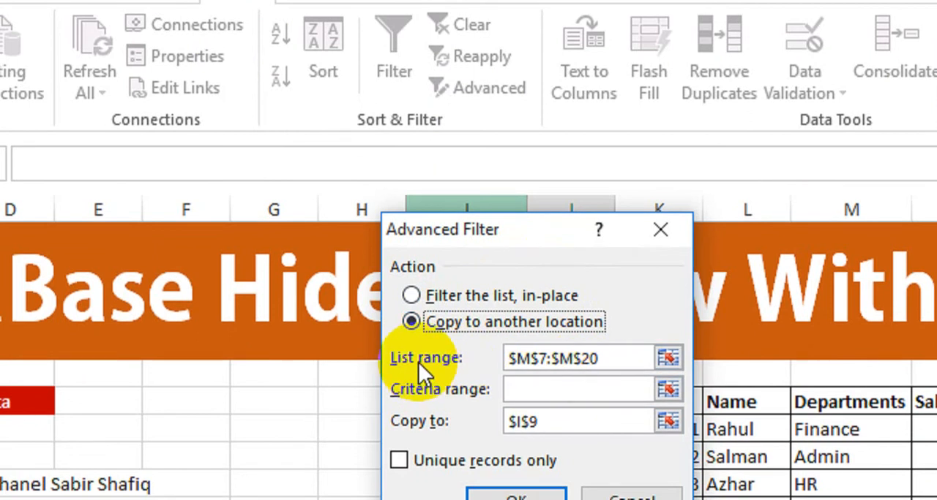
left_click(606, 359)
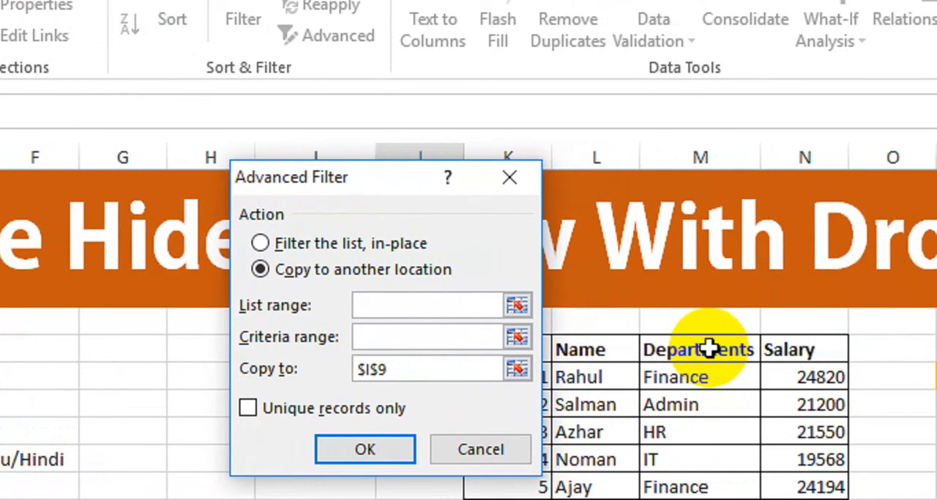
left_click(852, 374)
left_click_drag(702, 359, 685, 387)
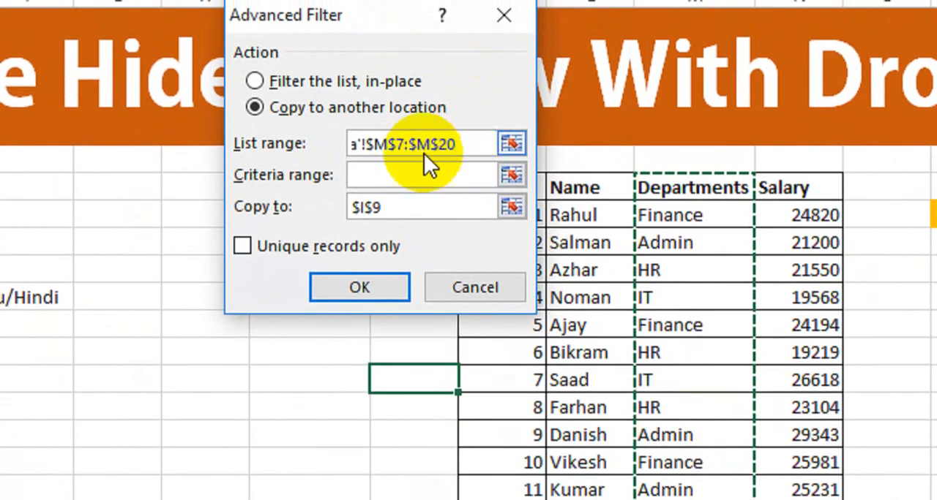
Set the filter's copy destination to I10, restrict it to unique records only, and apply it.
left_click_drag(403, 206, 337, 213)
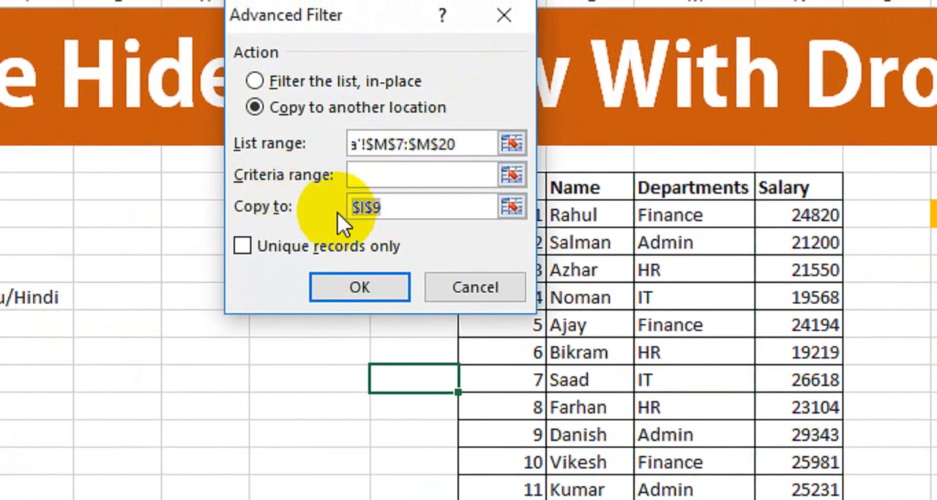
key("BackSpace")
left_click_drag(372, 80, 304, 44)
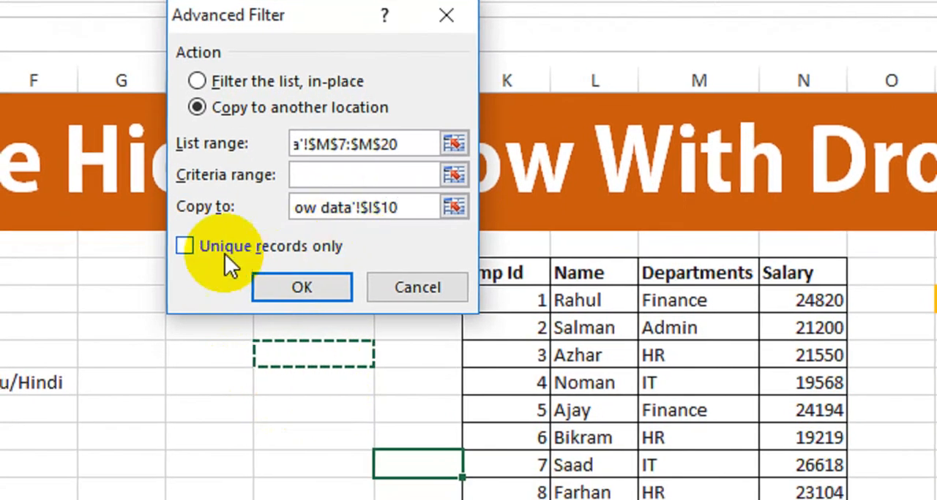
left_click(192, 246)
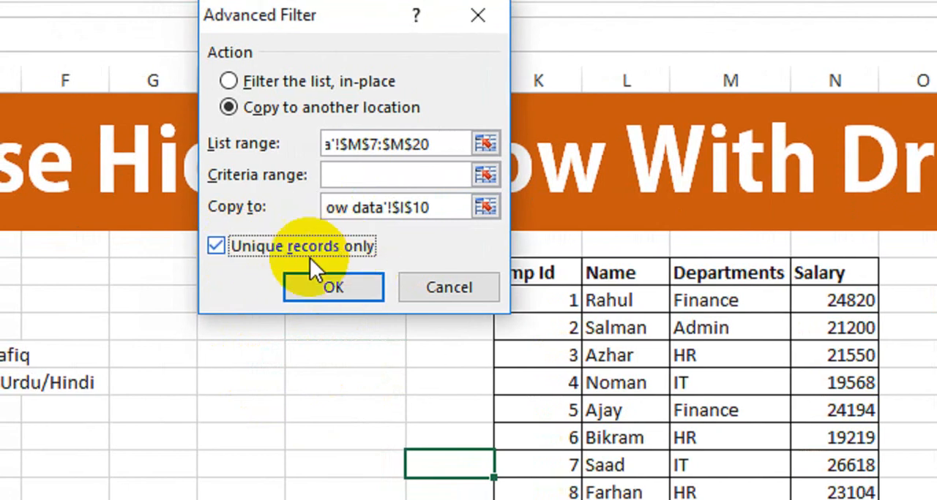
left_click(333, 285)
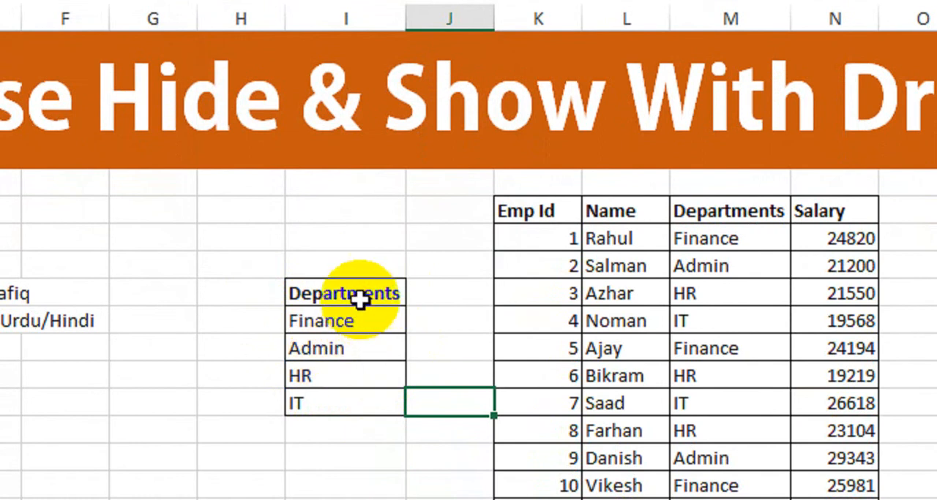
Compare the extracted department list in column I with the full Departments column of the employee table.
left_click(356, 318)
left_click(324, 355)
left_click(330, 376)
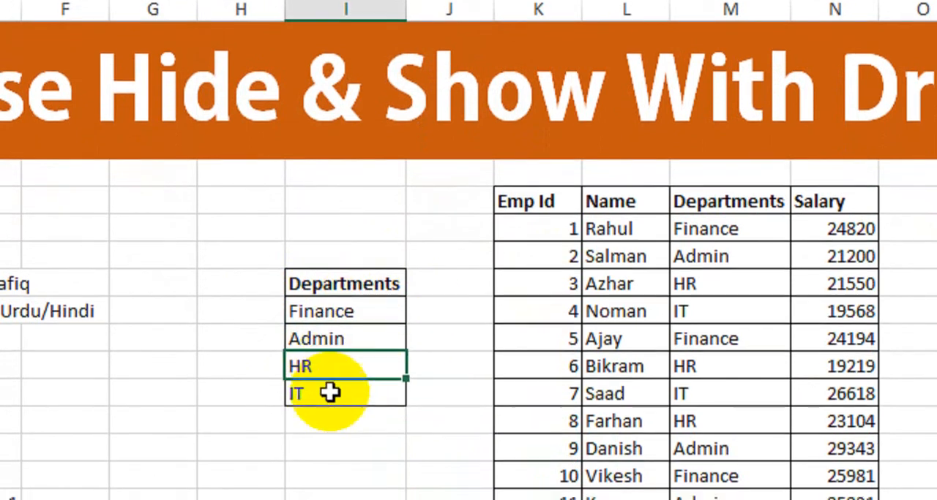
left_click_drag(690, 224, 688, 499)
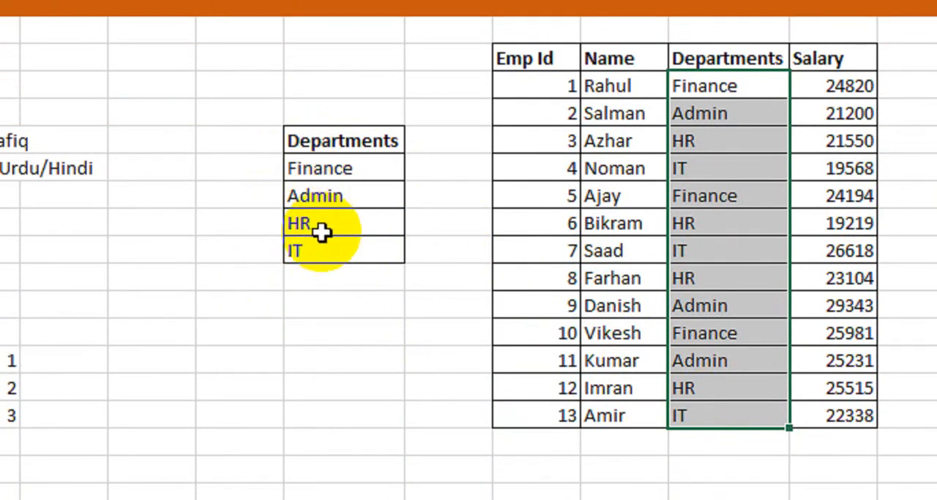
left_click(334, 308)
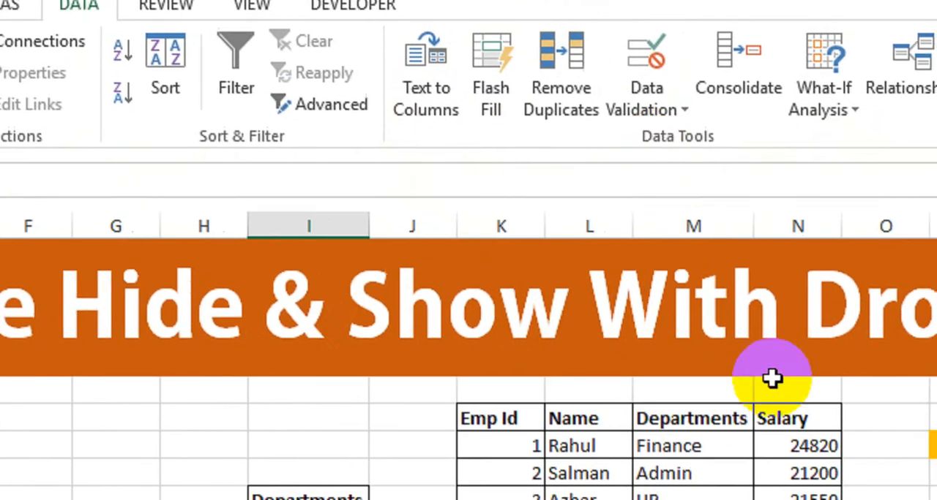
left_click(714, 377)
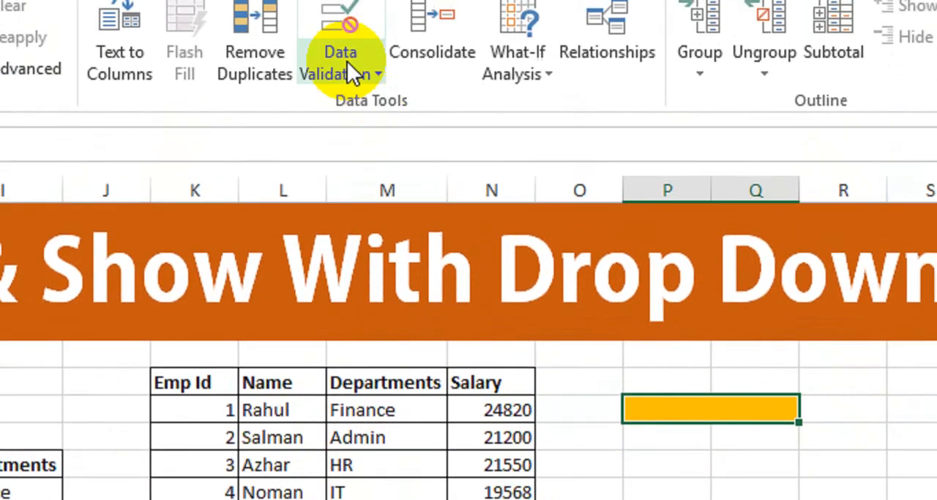
left_click(346, 19)
left_click(342, 55)
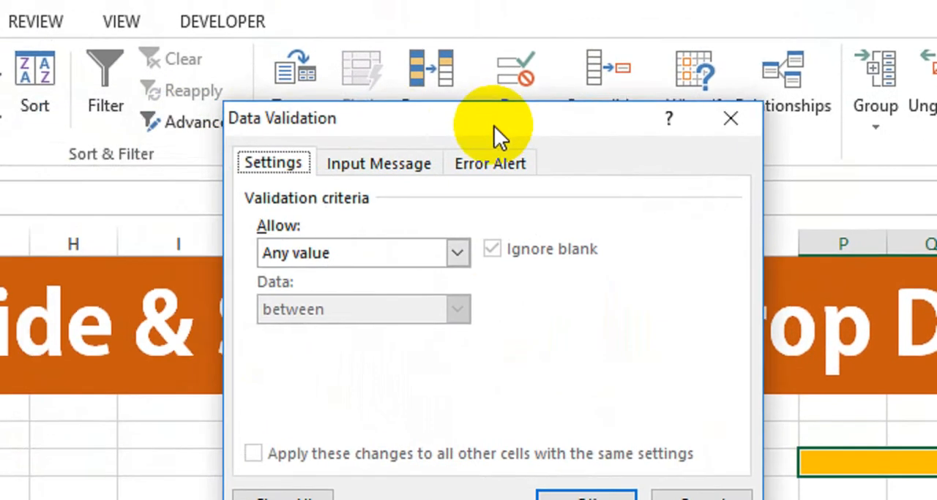
left_click(221, 241)
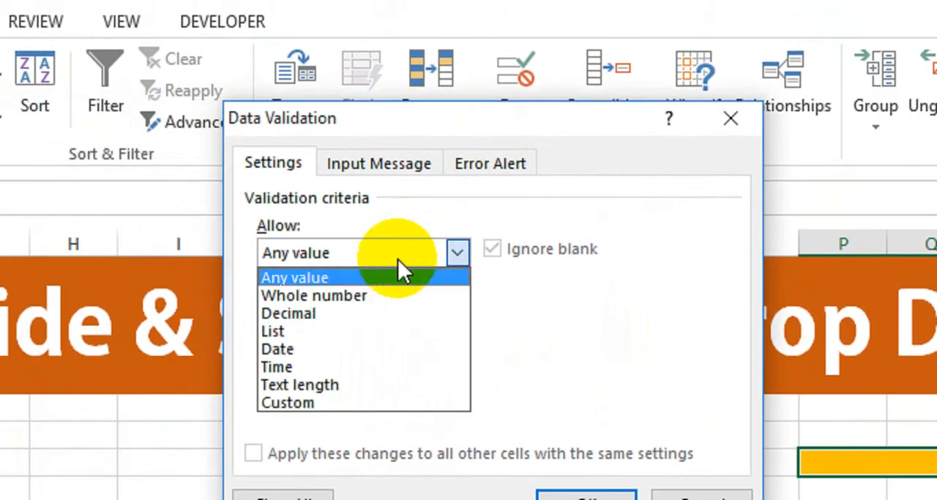
left_click(362, 331)
left_click(263, 360)
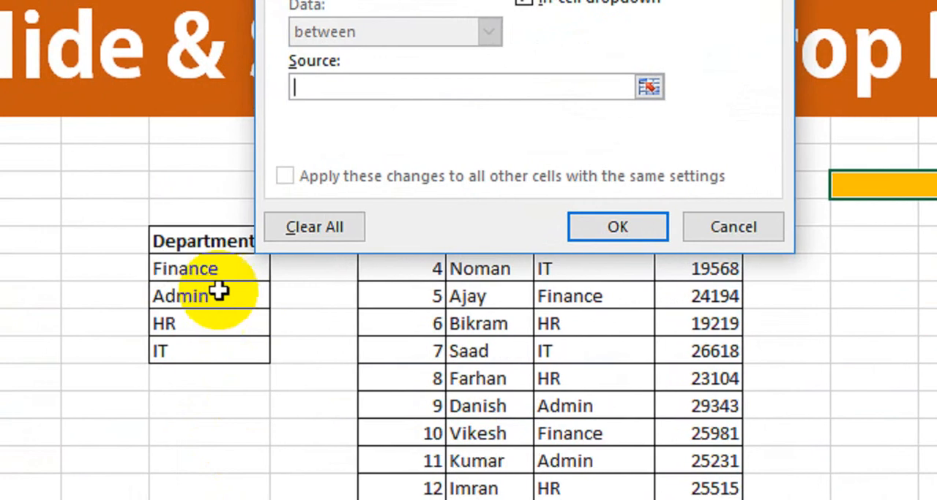
left_click_drag(202, 267, 235, 359)
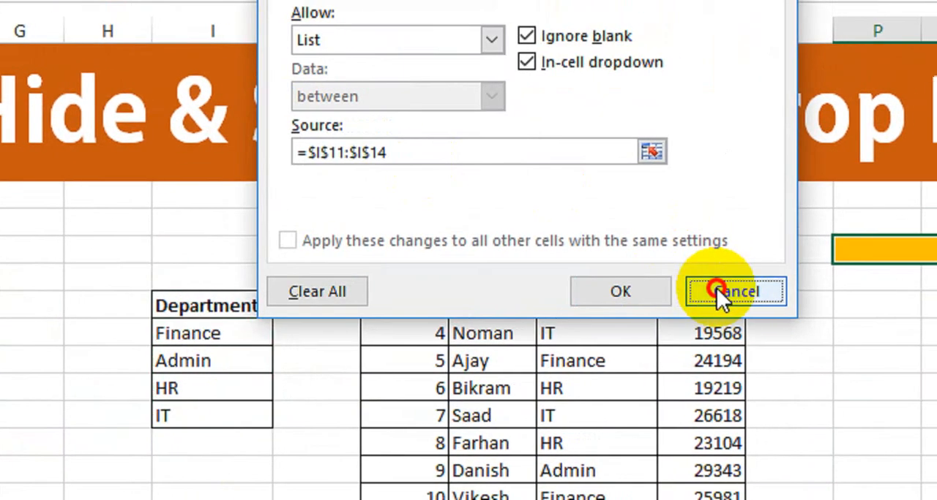
left_click(759, 227)
Add a Show Data entry directly below IT in the extracted department list in column I.
left_click(245, 416)
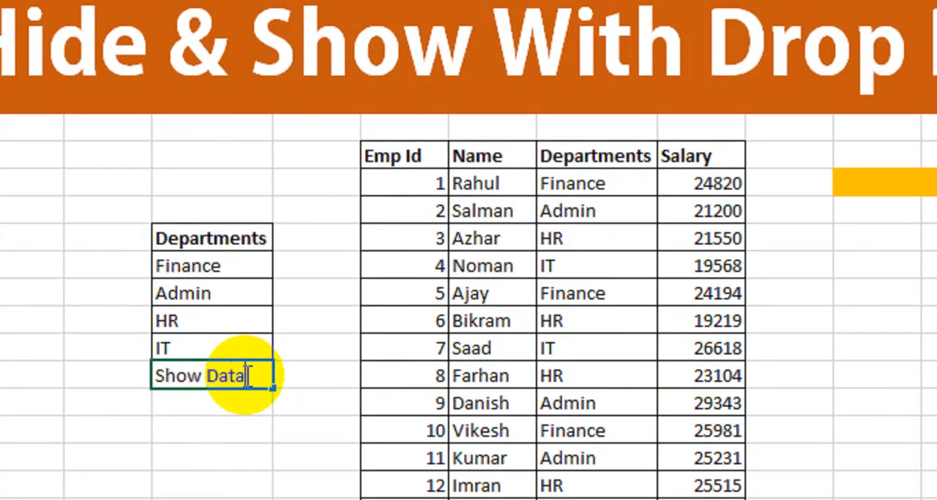
left_click(260, 453)
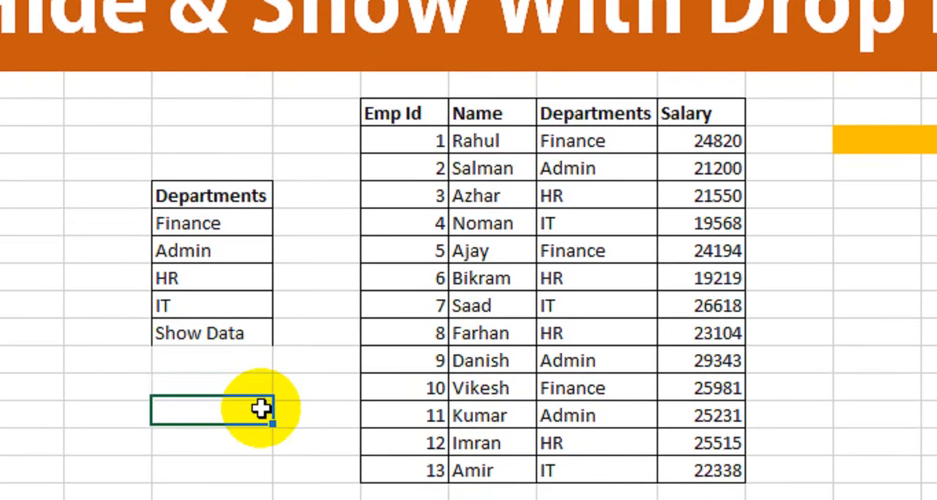
Apply list data validation to the merged orange cell P8, using =$I$11:$I$15 as the source.
left_click(891, 204)
left_click(730, 134)
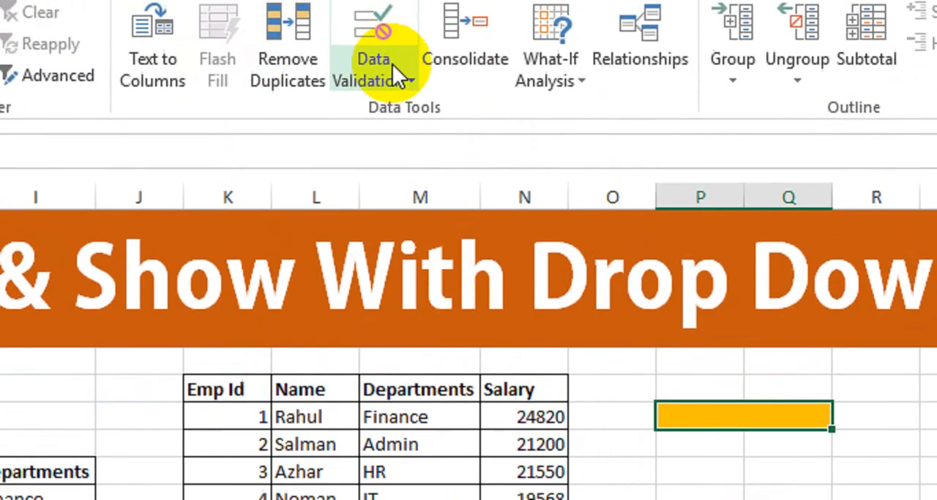
left_click(396, 96)
left_click(425, 134)
left_click(234, 192)
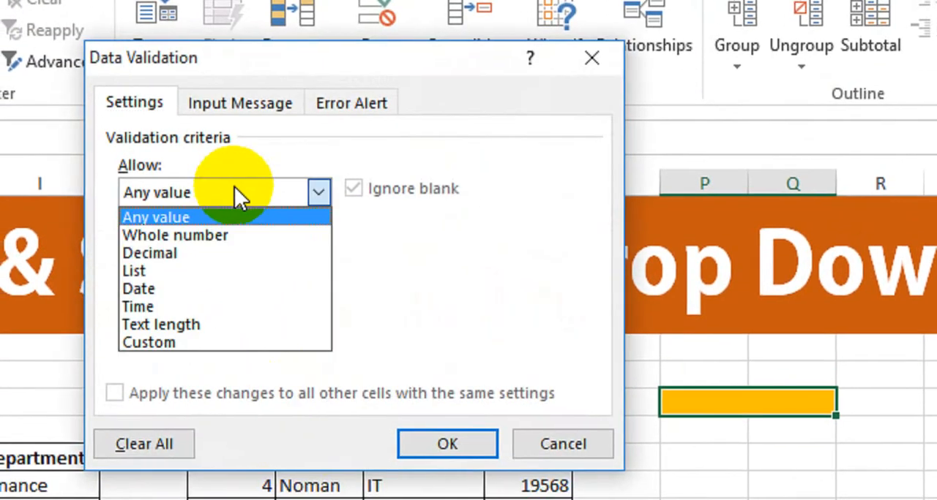
left_click(228, 276)
left_click(234, 306)
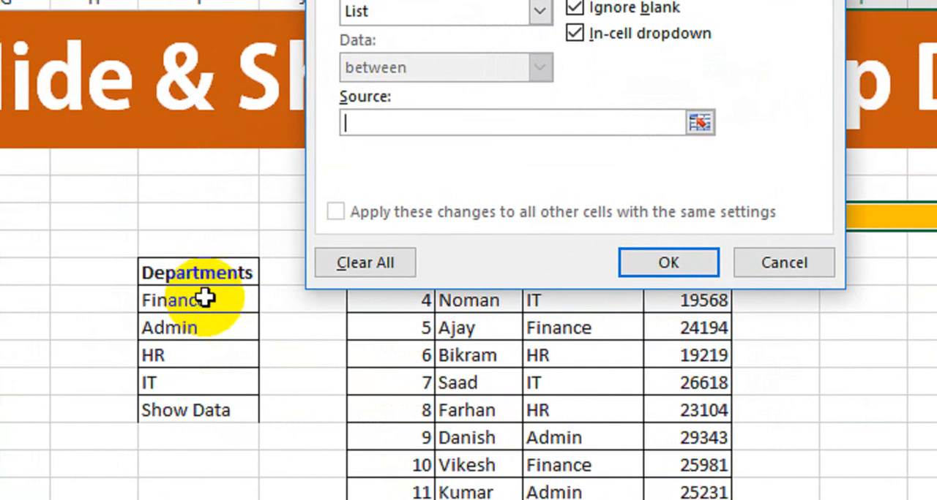
left_click_drag(131, 333, 134, 443)
left_click_drag(233, 395, 232, 395)
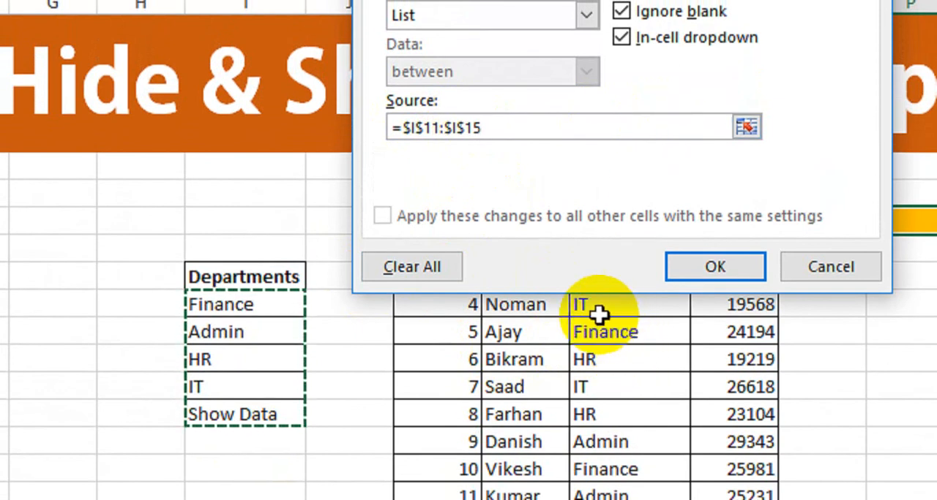
left_click(699, 265)
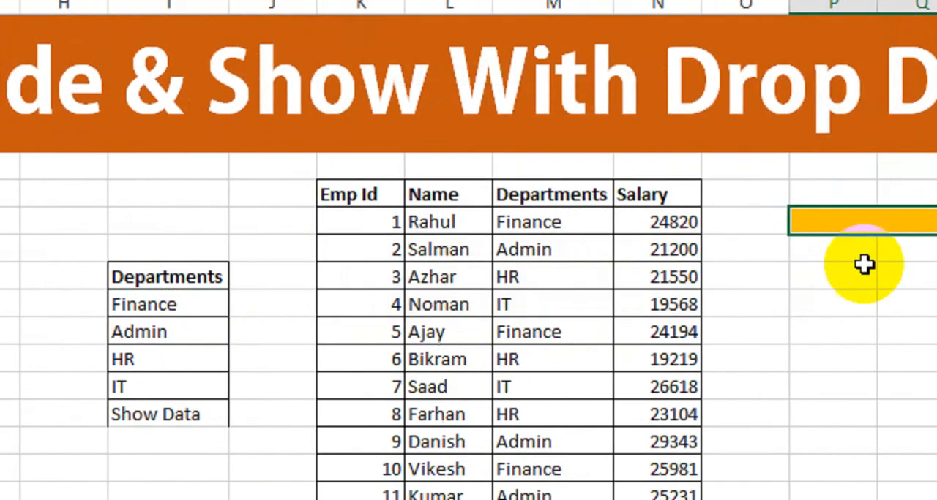
Choose Finance from the department drop-down in cell P8.
left_click(731, 224)
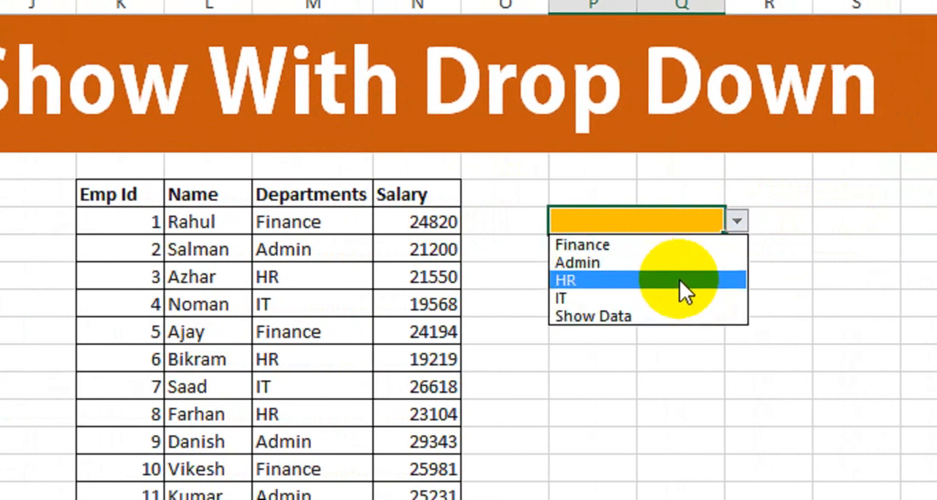
key("Escape")
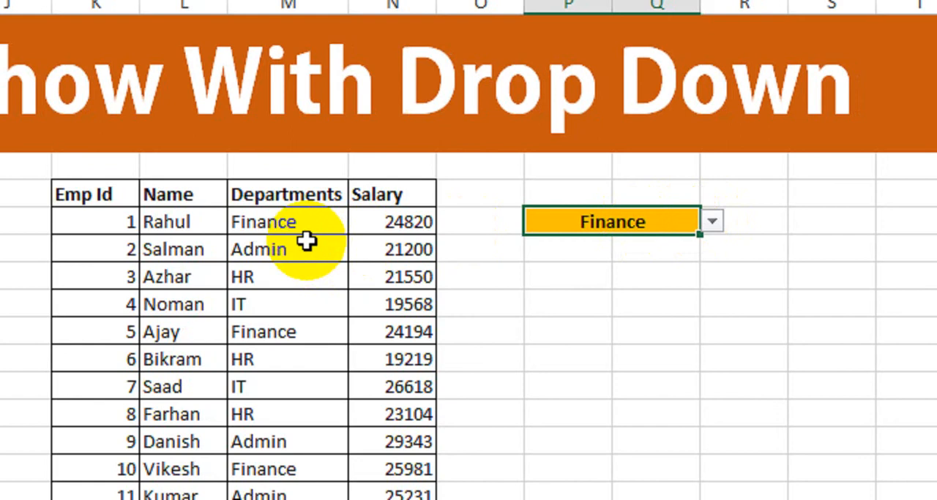
Select all employee table rows whose department is not Finance, across the Emp Id to Salary columns.
left_click(101, 222)
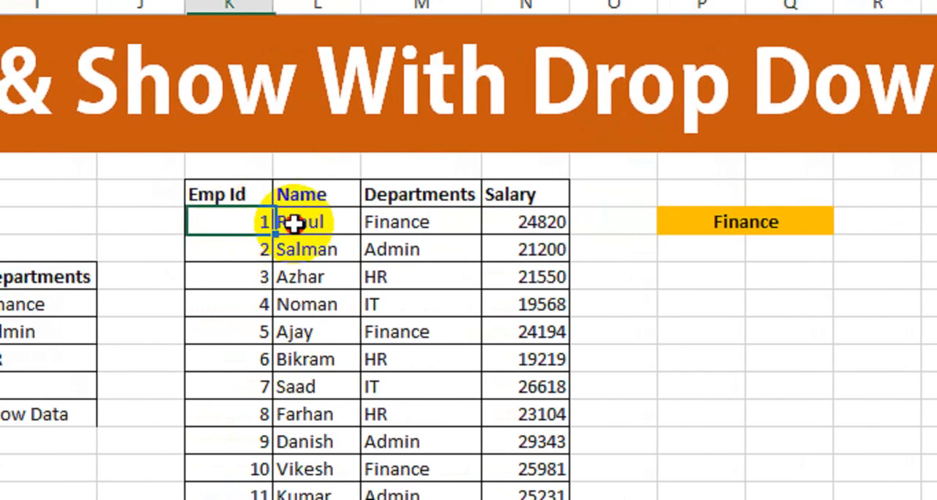
left_click_drag(294, 224, 477, 222)
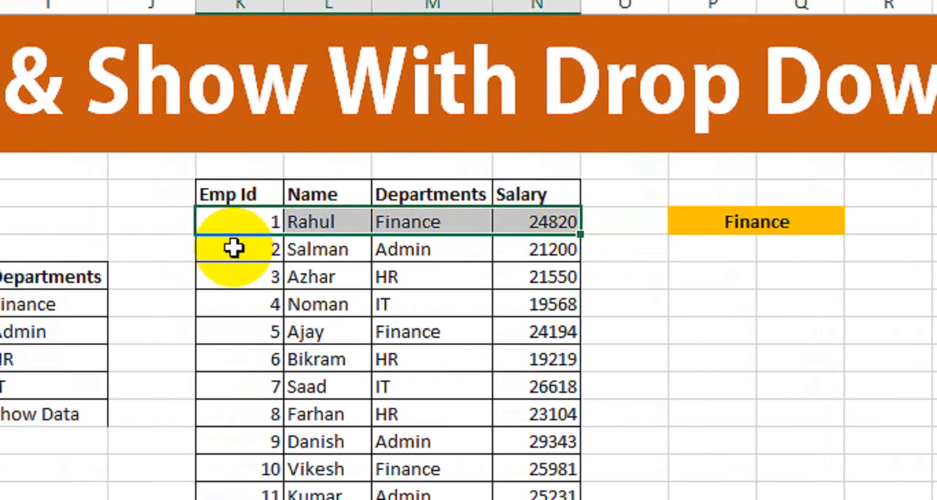
left_click_drag(249, 244, 436, 270)
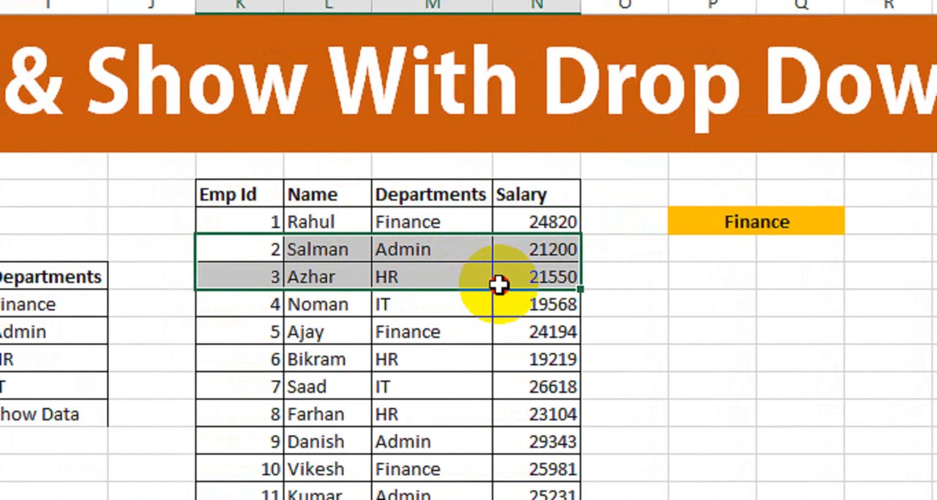
left_click(654, 270)
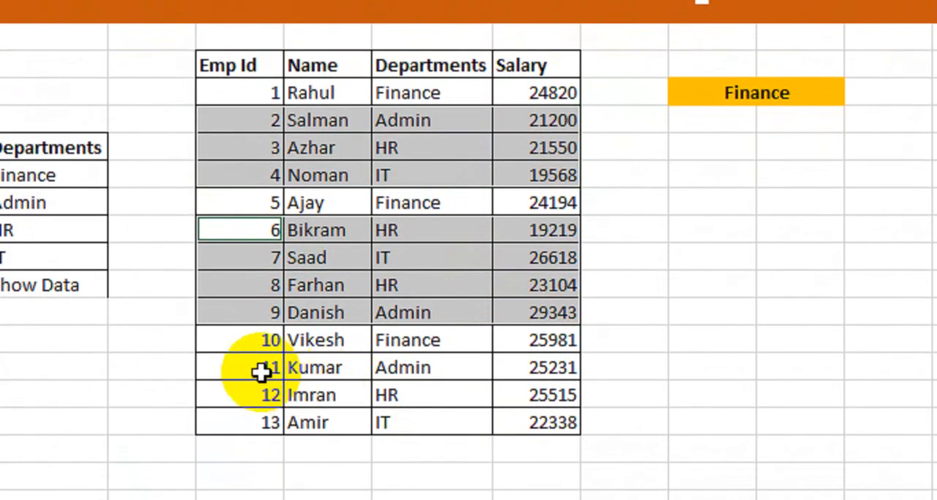
left_click_drag(261, 372, 454, 388)
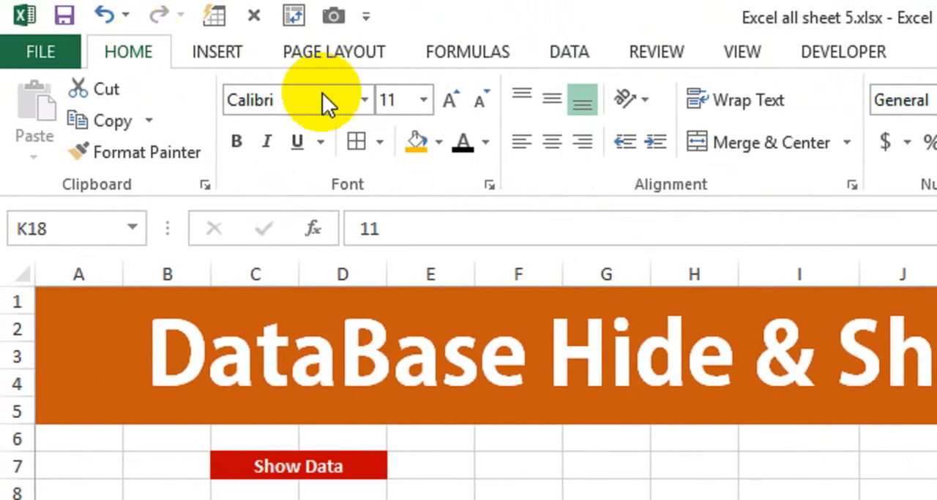
Create a formula-based conditional formatting rule for the selected non-Finance rows with the formula =$P$8="Finance".
left_click(723, 151)
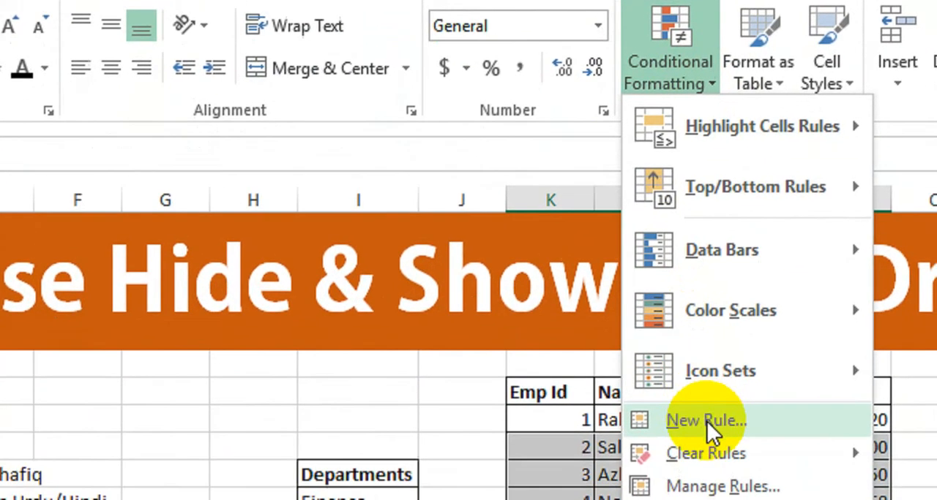
left_click(707, 421)
left_click_drag(540, 77, 397, 114)
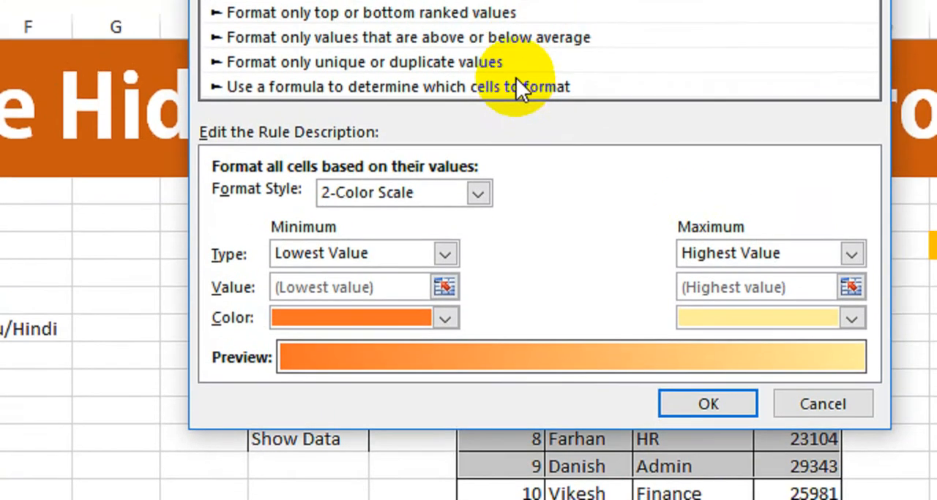
left_click(516, 23)
left_click(383, 221)
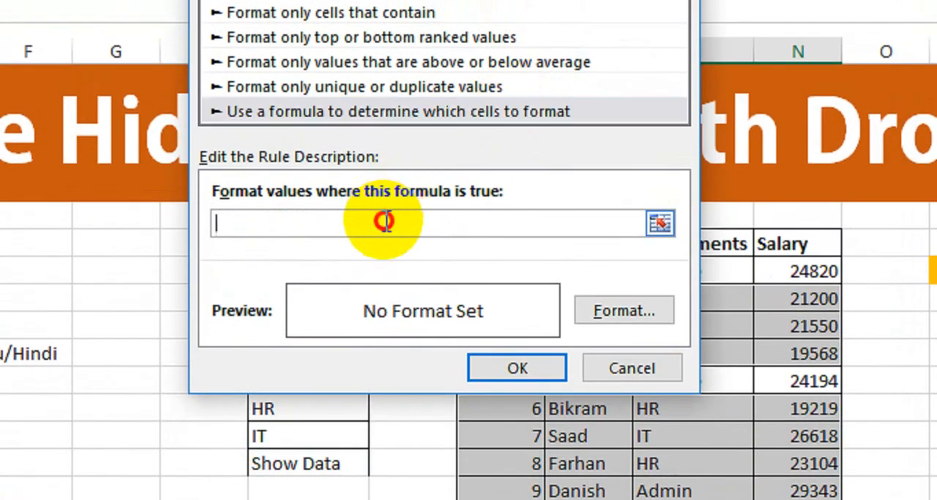
type("=")
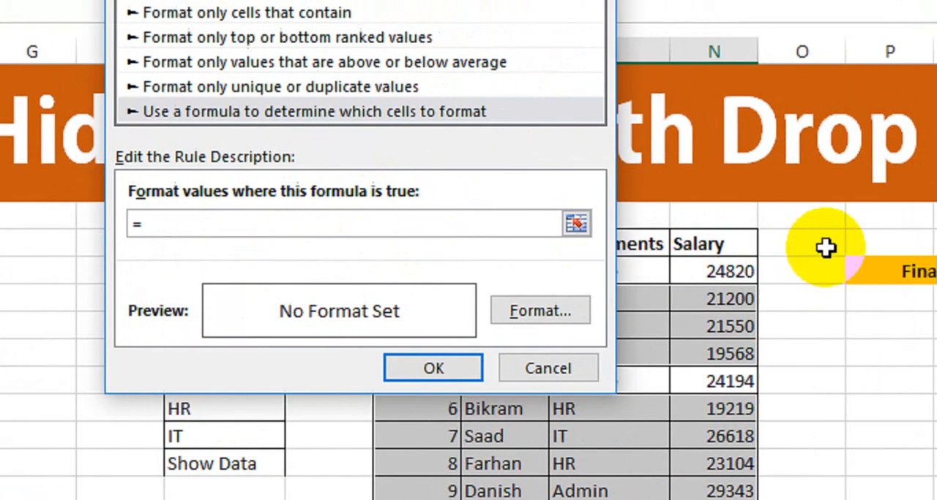
left_click(905, 272)
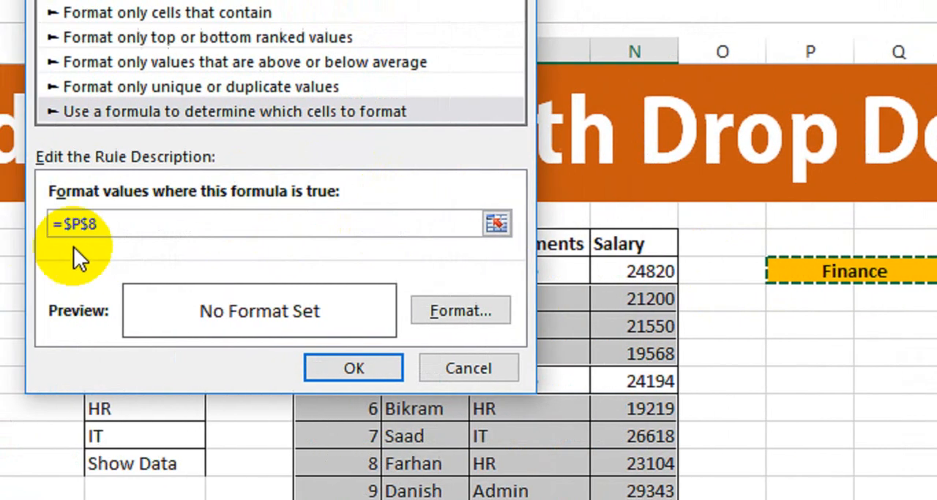
type("=")
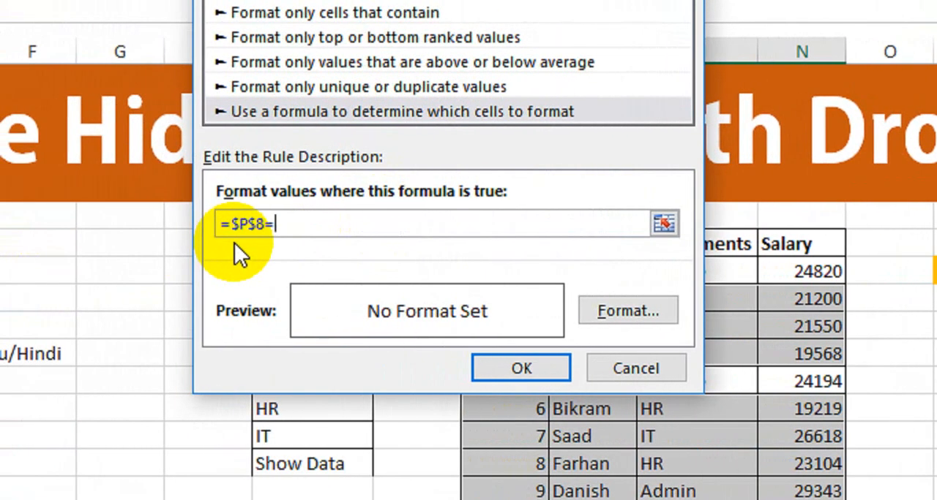
type("\"Finance\"")
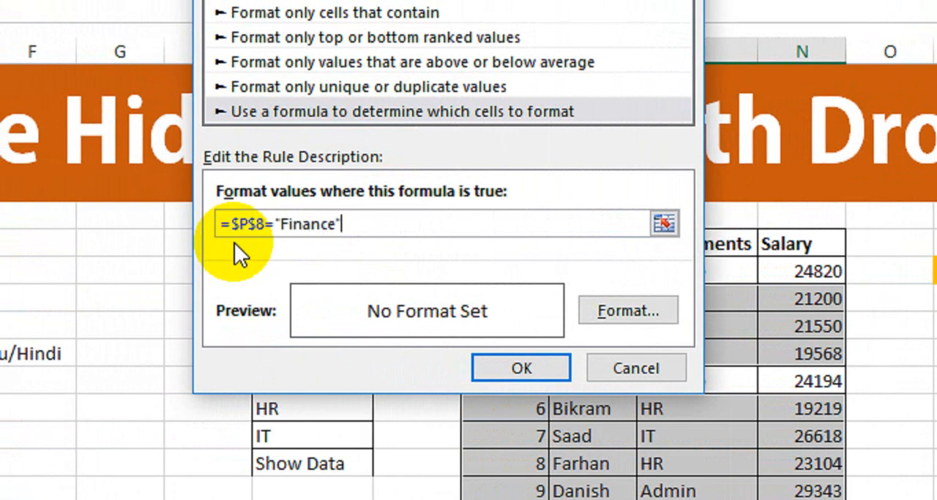
Give the rule the custom number format ;;; to hide cell contents, and apply it.
left_click(601, 317)
left_click(387, 104)
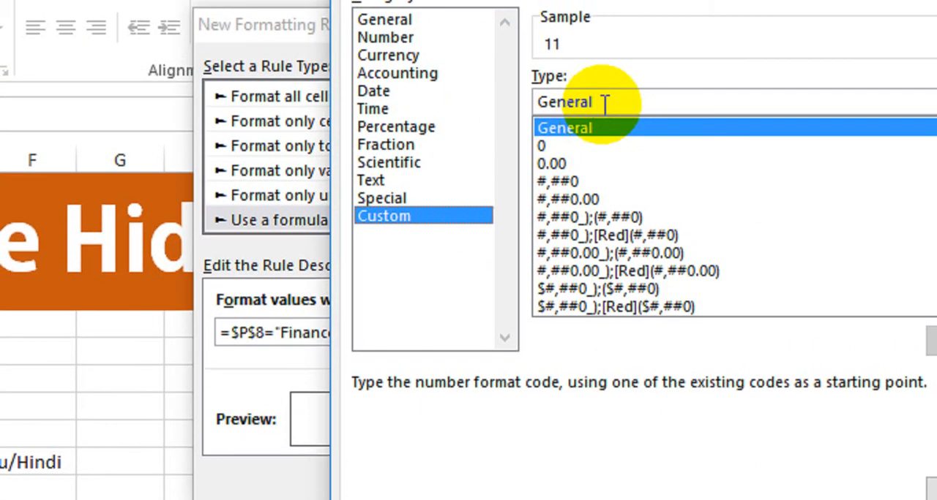
double_click(603, 105)
type(";;")
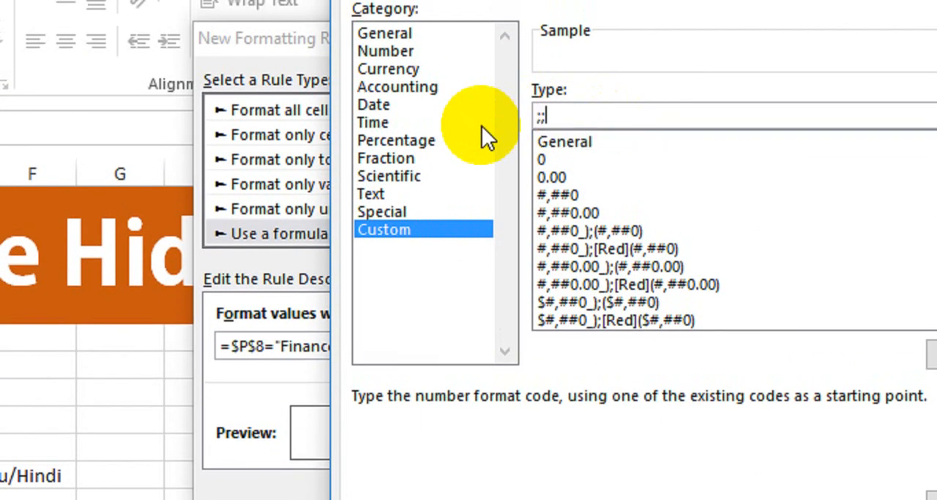
type(";")
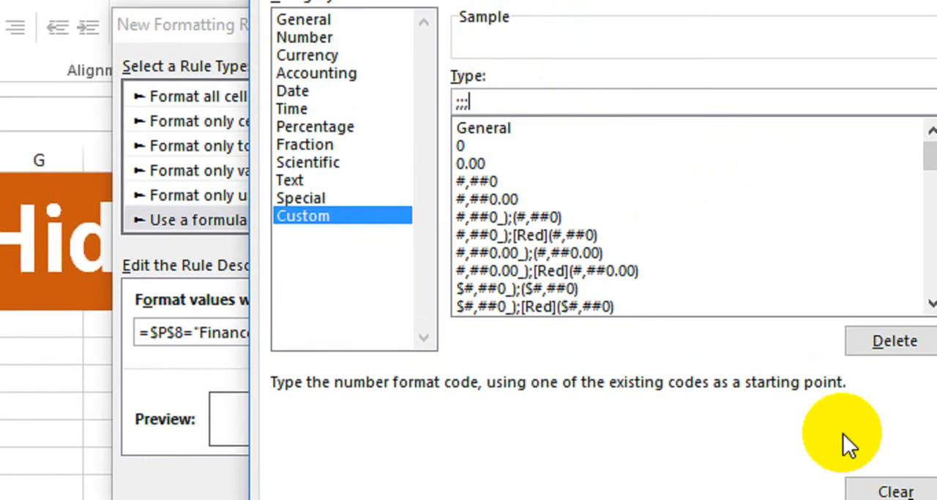
left_click(729, 427)
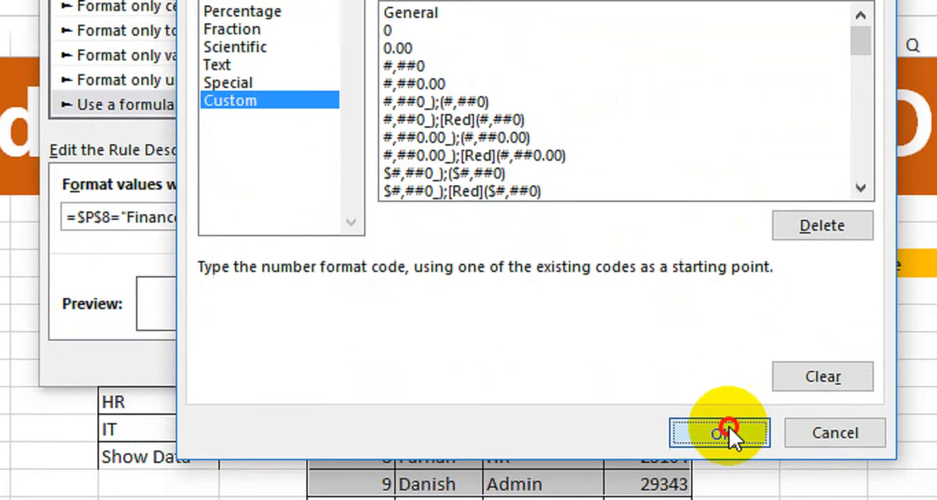
left_click(398, 338)
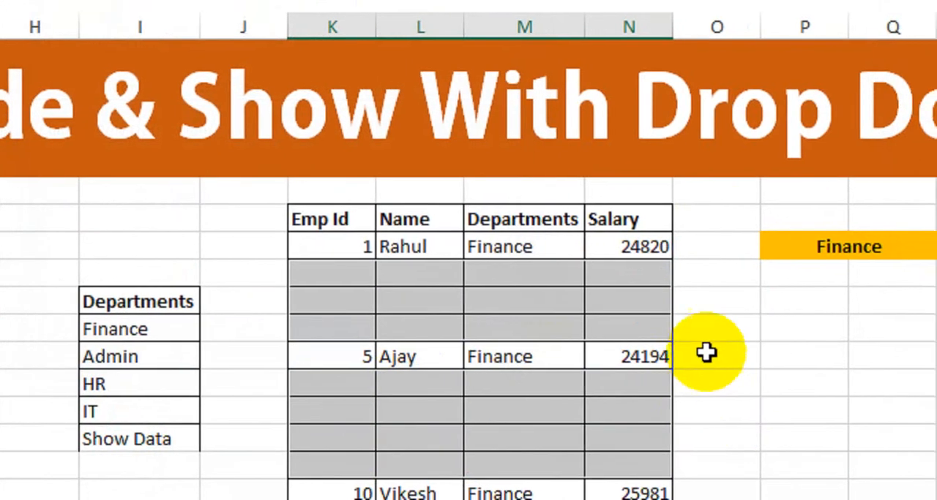
Check the Finance choice in the P8 drop-down against the employee table and switch it to Admin.
left_click(873, 251)
left_click(719, 248)
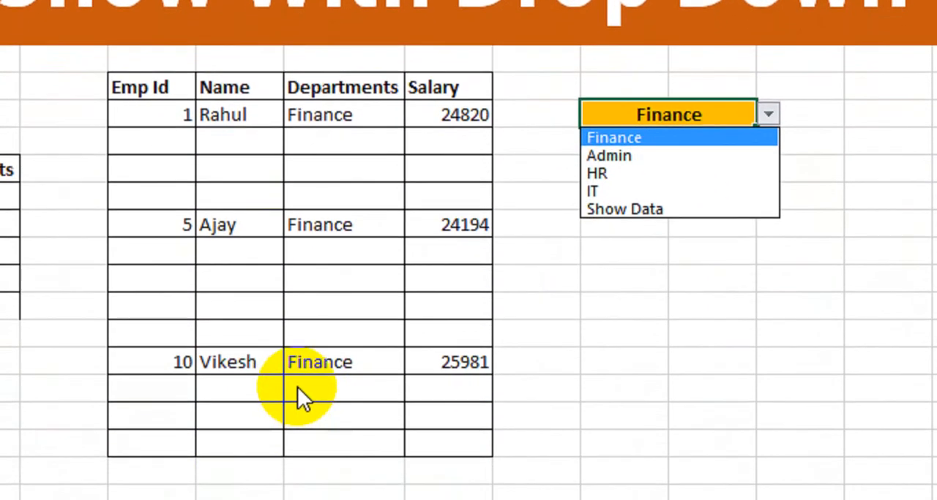
left_click(678, 141)
left_click(767, 114)
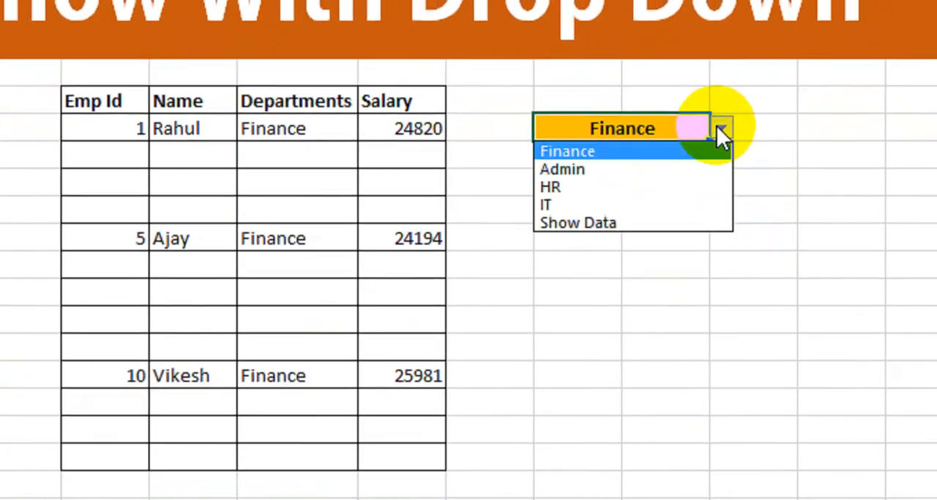
left_click(649, 173)
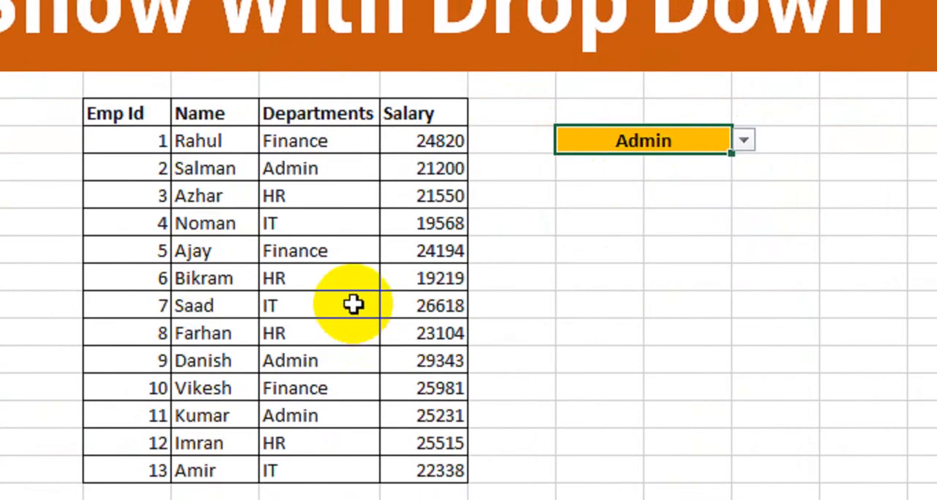
Select all employee table rows whose department is not Admin, across the Emp Id to Salary columns.
left_click_drag(145, 140, 303, 144)
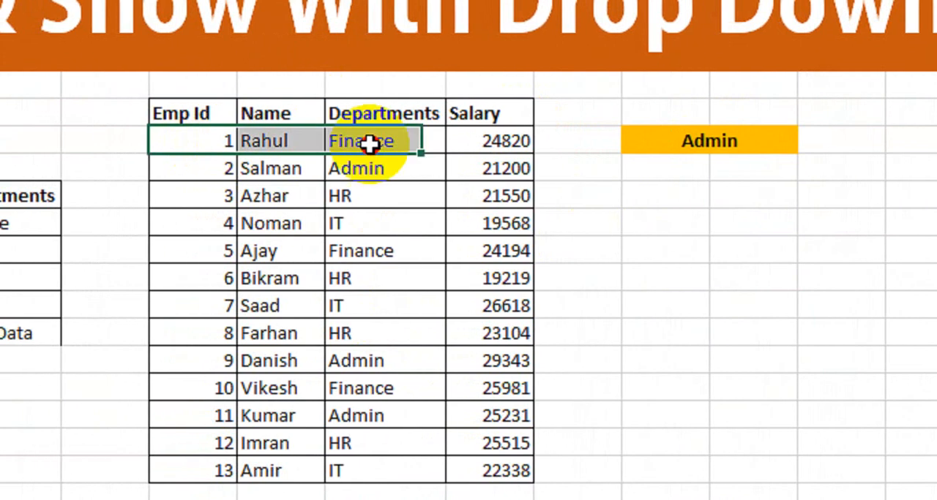
left_click_drag(212, 196, 255, 204)
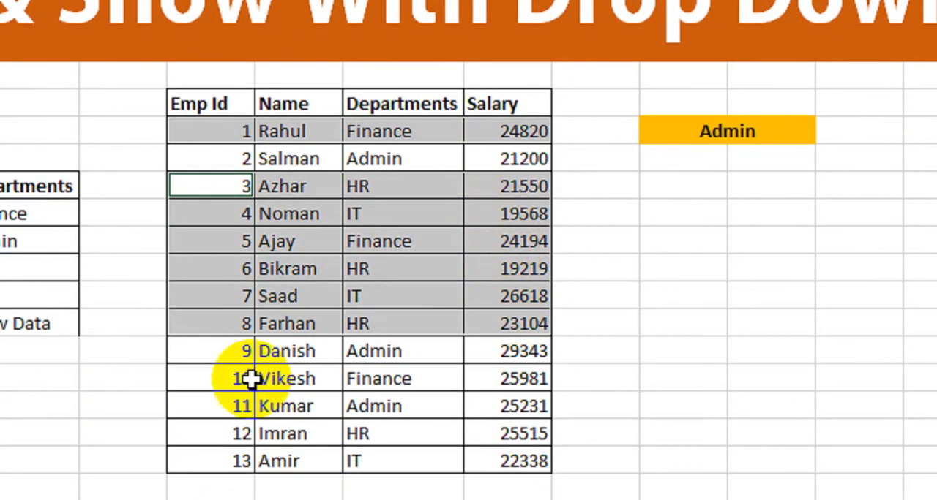
left_click_drag(241, 389, 328, 388)
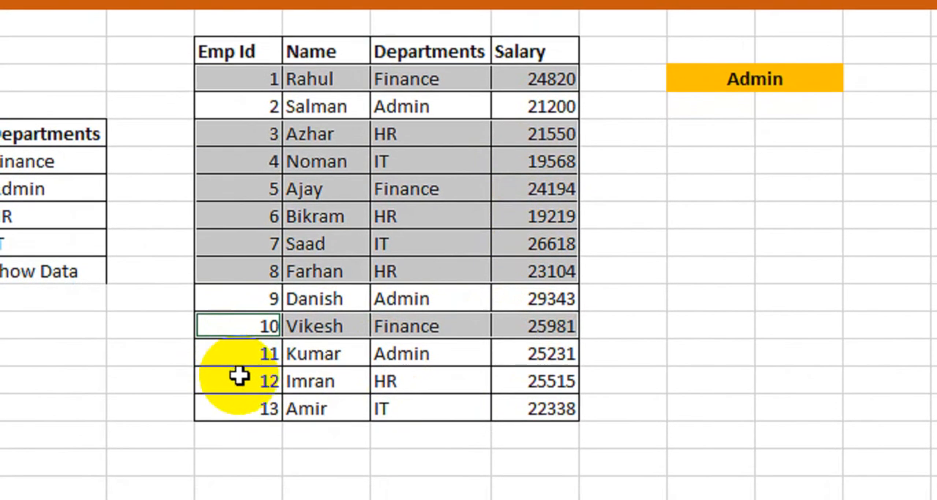
left_click_drag(225, 423, 456, 454)
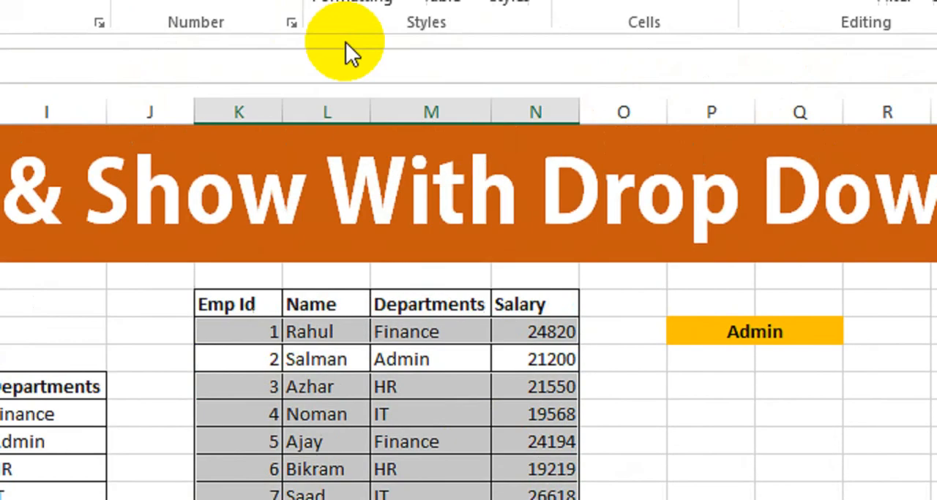
Create a formula-based conditional formatting rule for the selected non-Admin rows with the formula =$P$8="Admin".
left_click(366, 77)
left_click(370, 419)
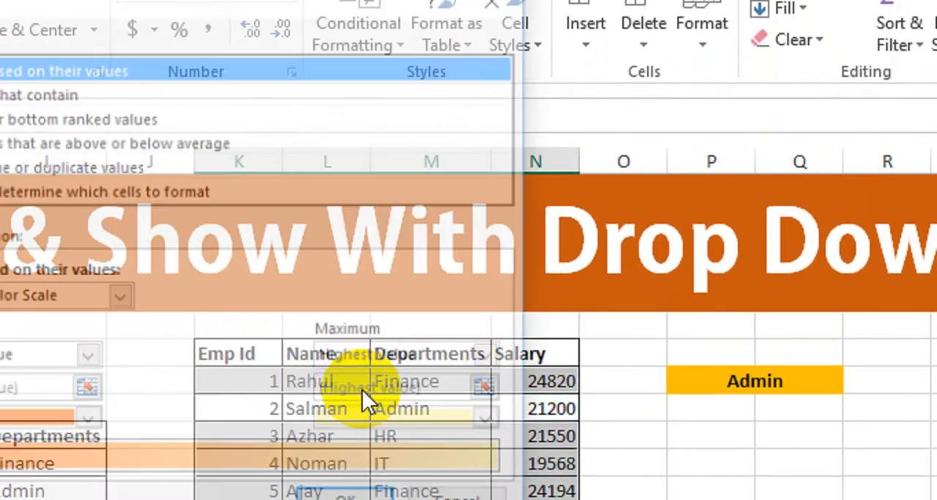
left_click(182, 184)
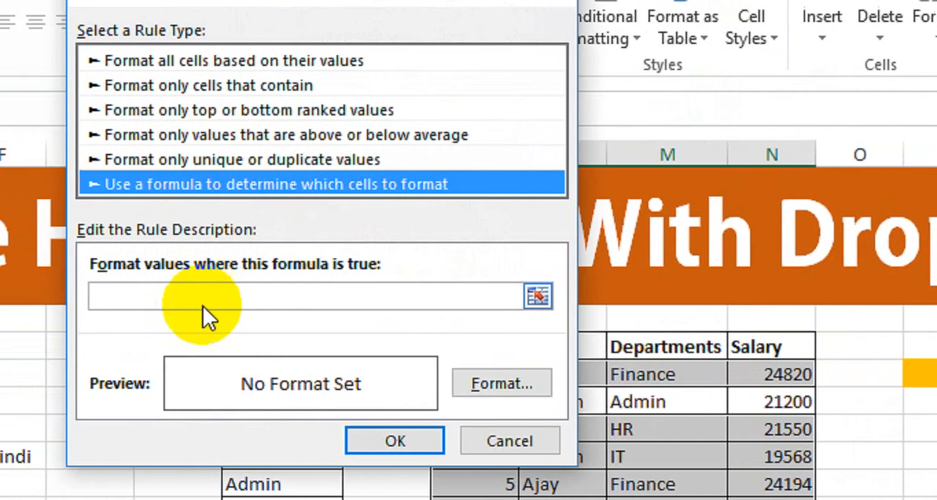
left_click(205, 305)
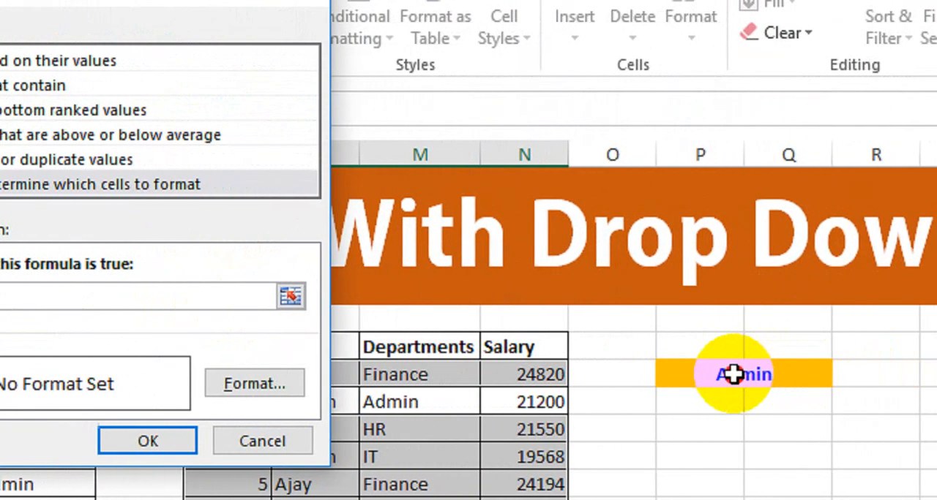
left_click(732, 374)
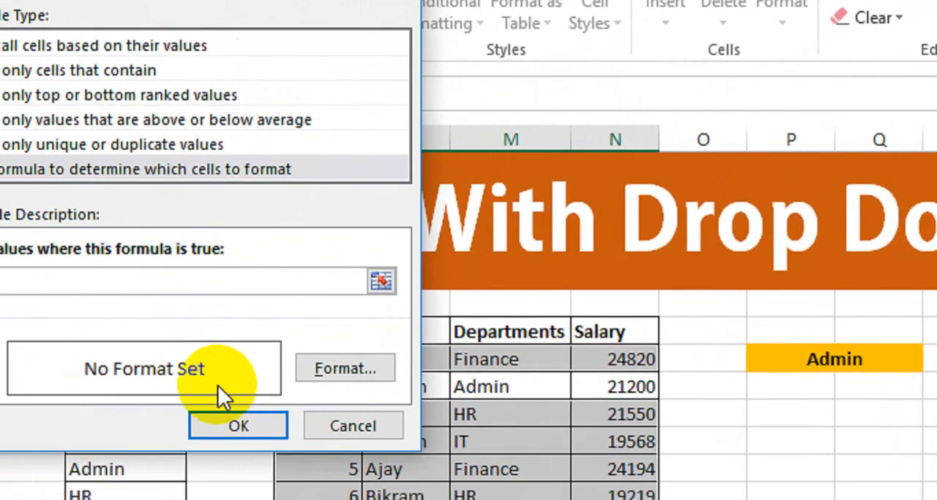
type("=\"Ad")
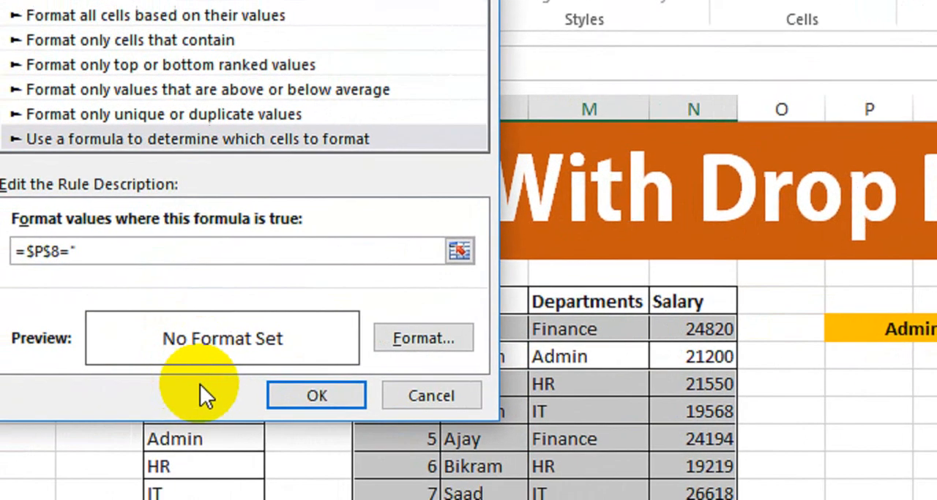
type("min\"")
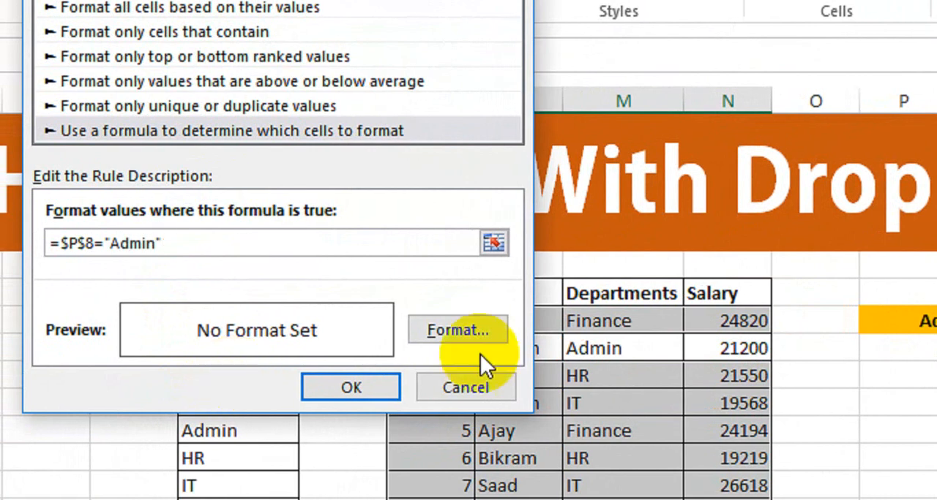
Give the Admin rule the custom number format ;;; to hide cell contents, and apply it.
left_click(448, 330)
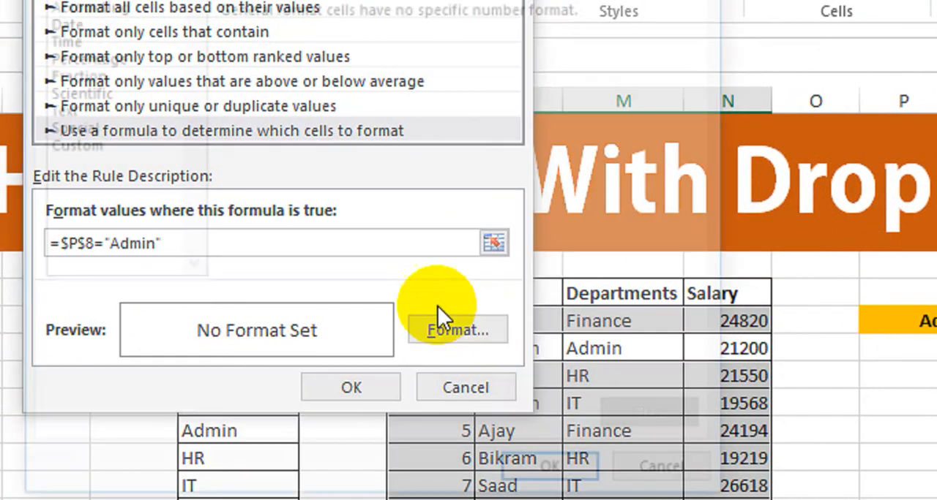
left_click(168, 145)
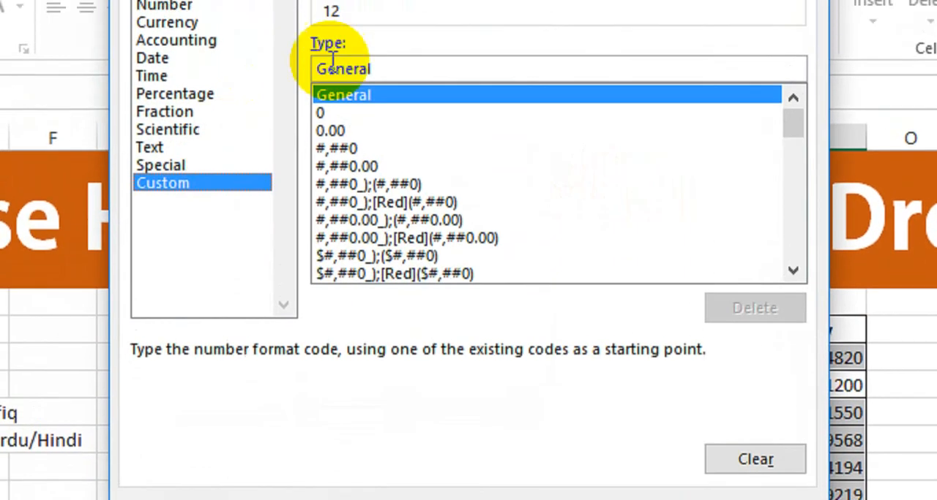
double_click(314, 70)
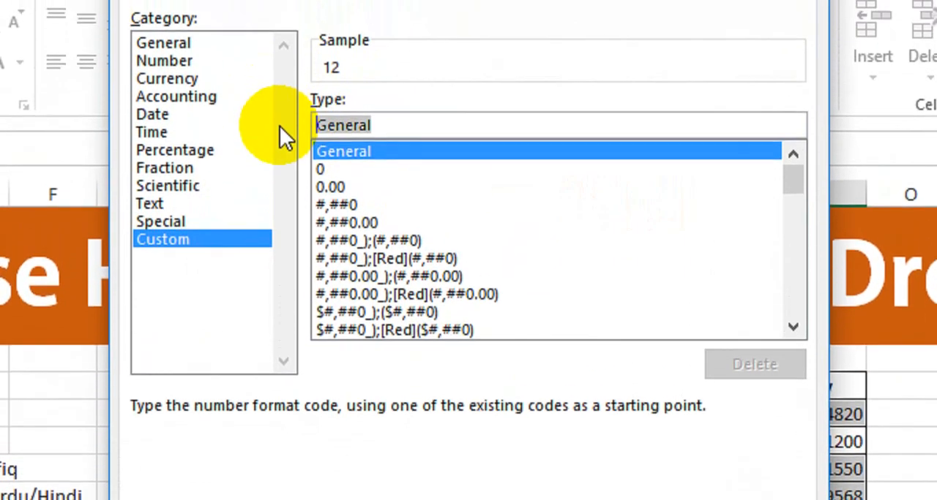
type(";;;")
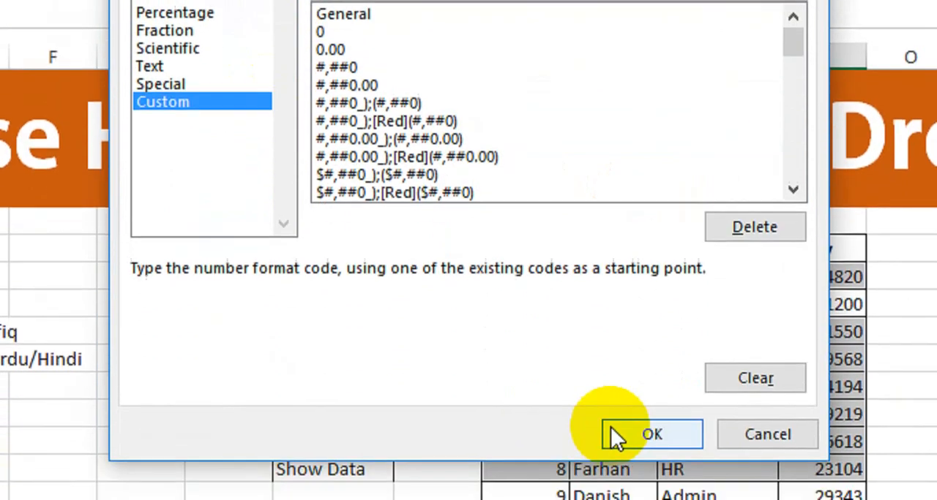
left_click(612, 433)
left_click(442, 318)
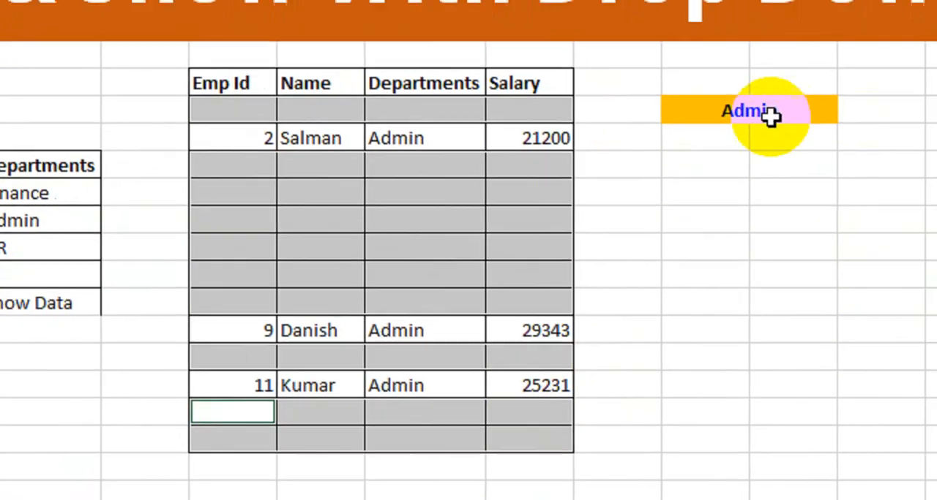
Switch the P8 drop-down to HR and select all employee table rows whose department is not HR.
left_click(837, 102)
left_click(914, 100)
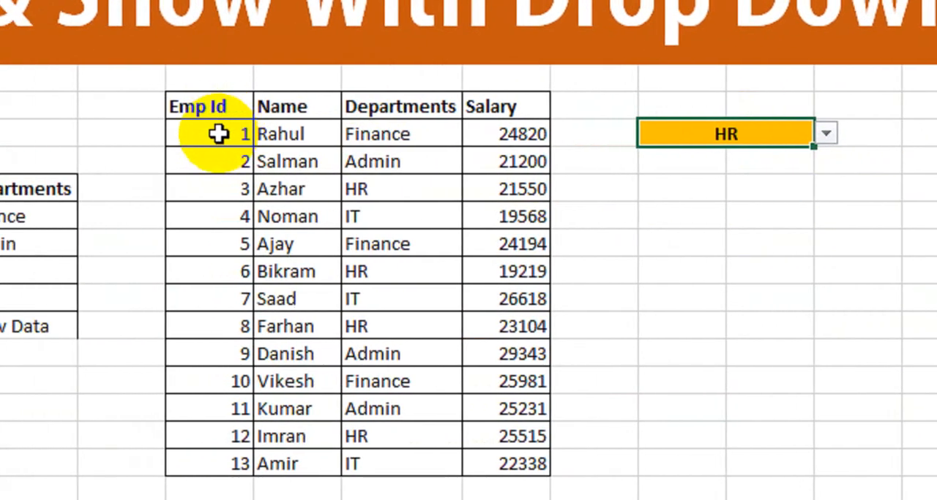
left_click_drag(143, 130, 392, 170)
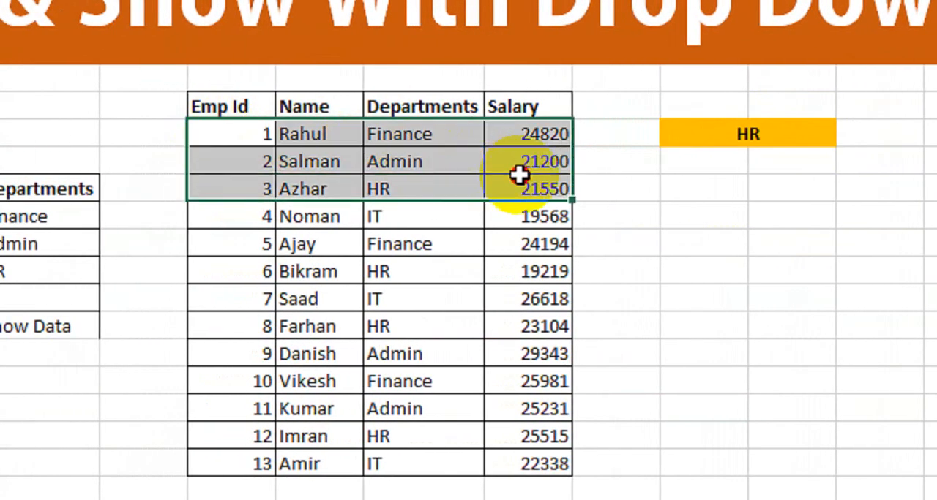
left_click_drag(245, 213, 437, 234)
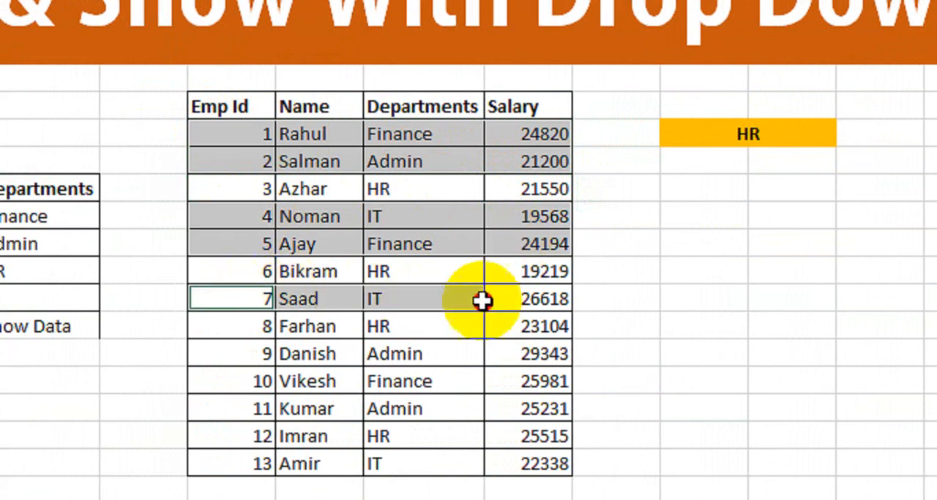
left_click_drag(234, 353, 505, 409)
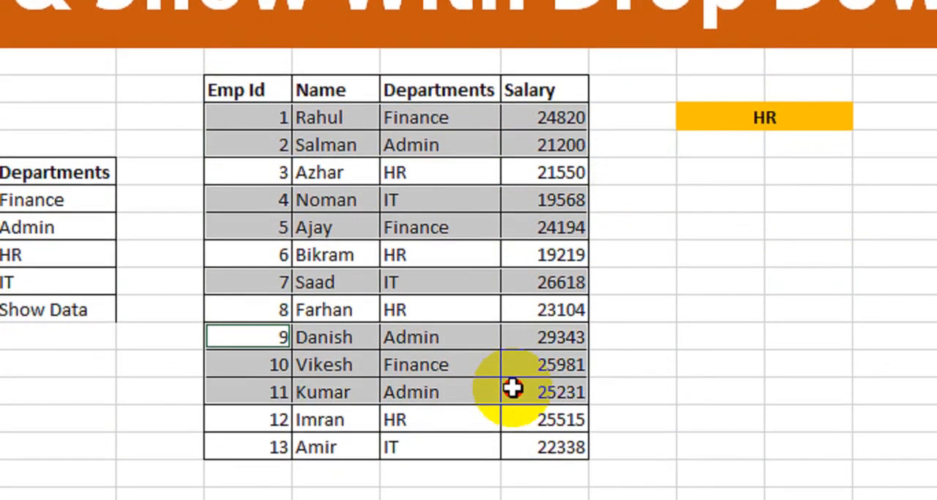
left_click_drag(252, 423, 505, 423)
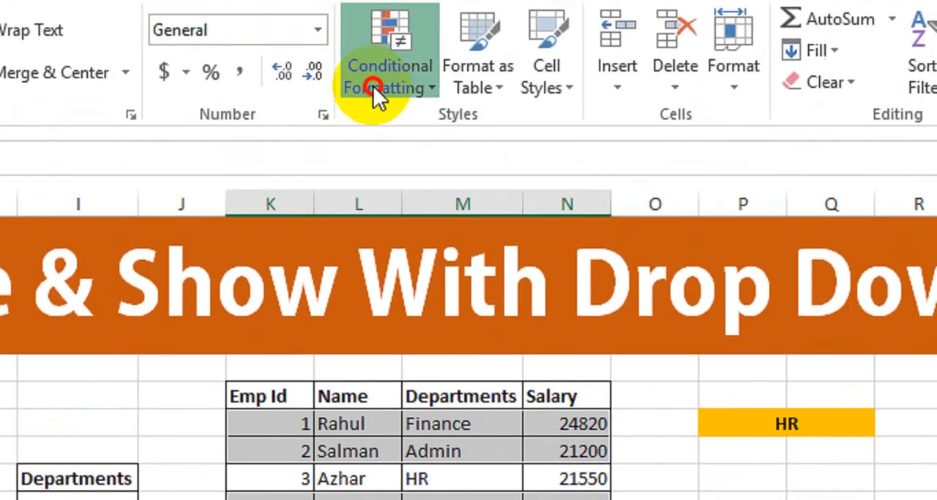
Create a formula-based conditional formatting rule for the selected non-HR rows with the formula =$P$8="HR".
left_click(375, 88)
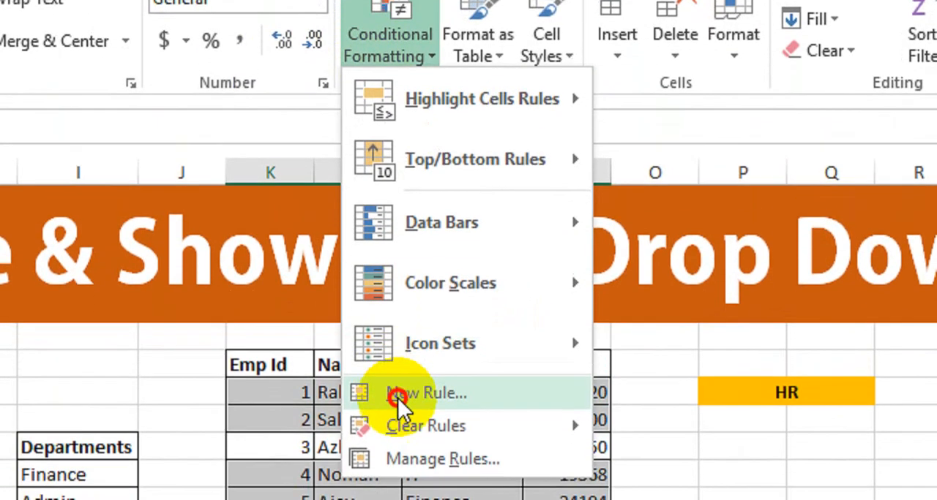
left_click(377, 389)
left_click(8, 167)
left_click(4, 278)
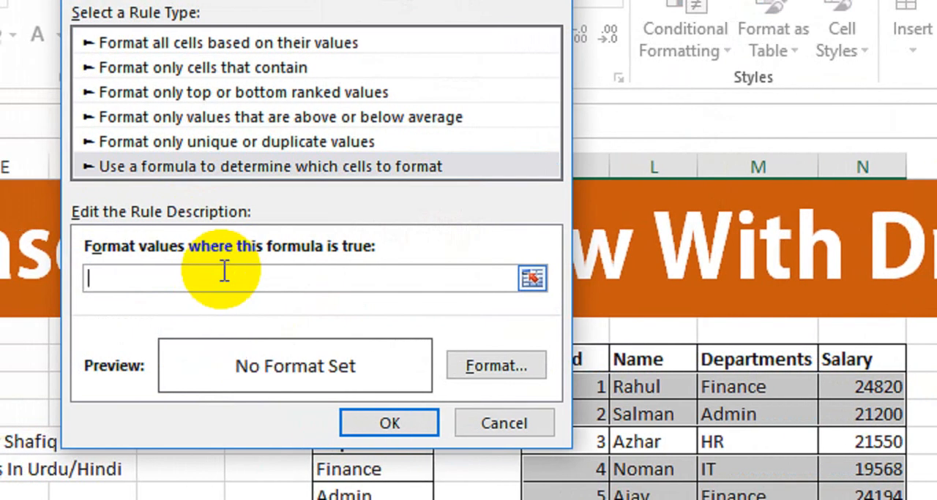
type("=")
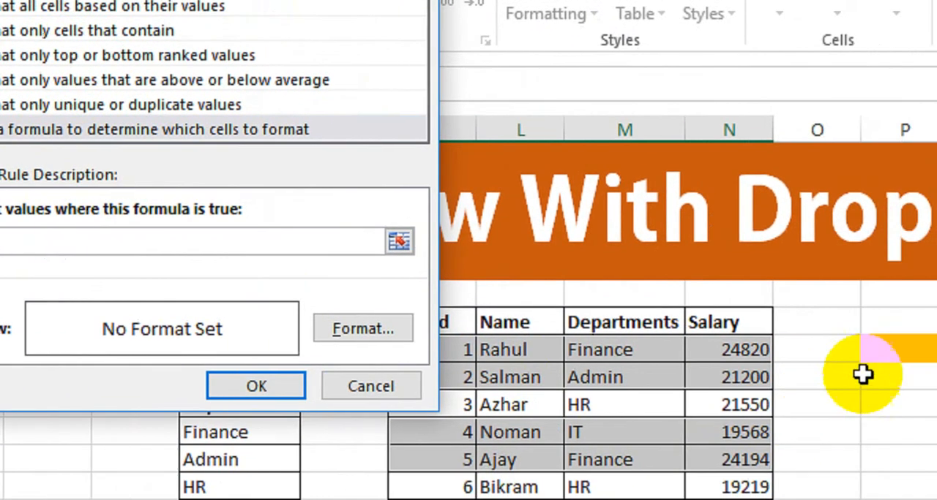
left_click(768, 351)
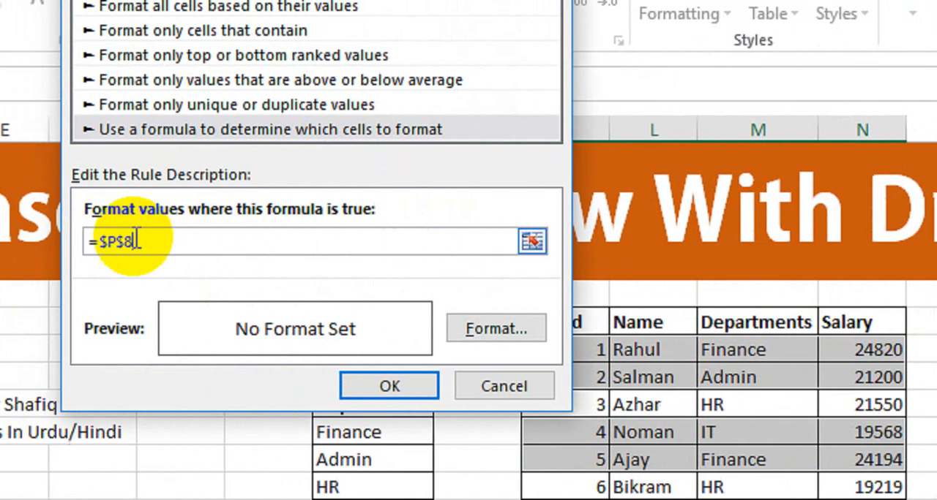
type("=\"HR")
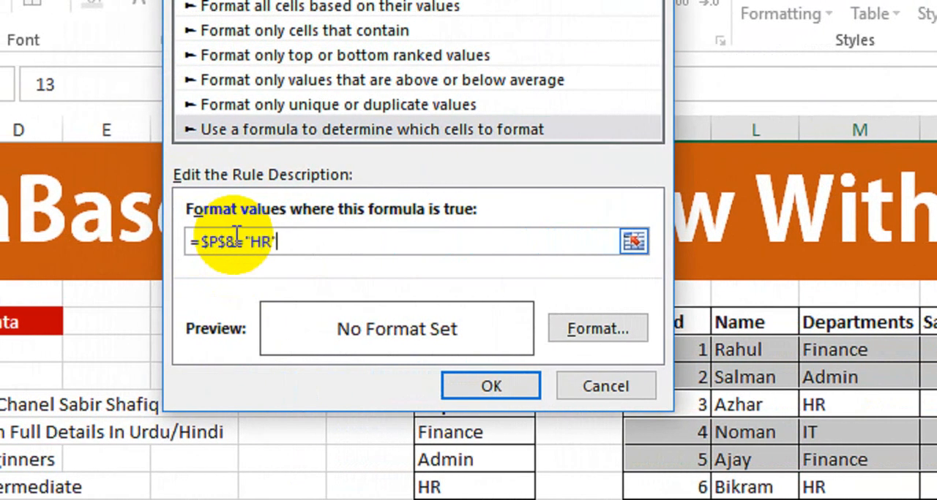
Give the HR rule the custom number format ;;; to hide cell contents, and apply it.
left_click(593, 331)
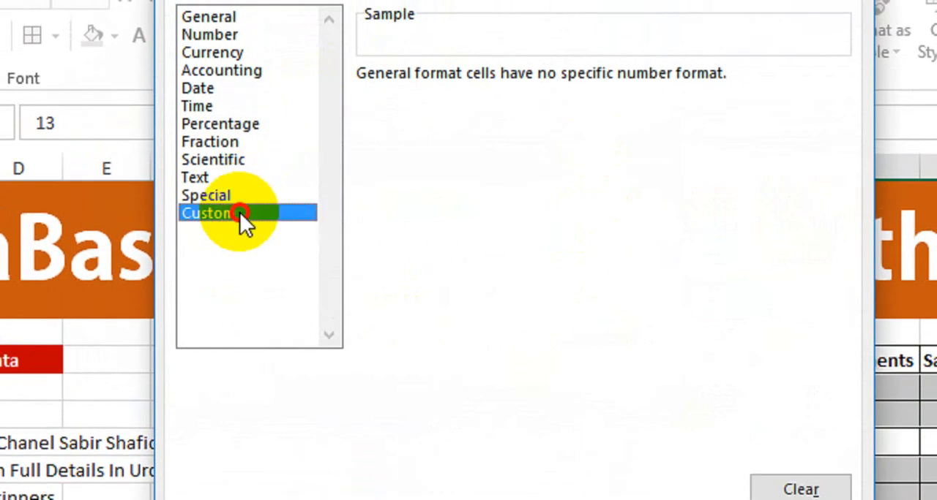
left_click_drag(422, 101, 294, 99)
type(";;")
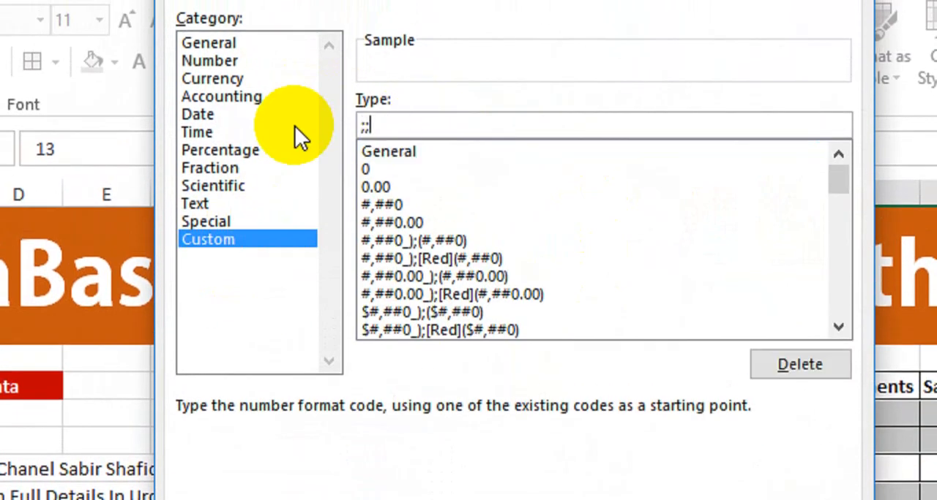
type(";")
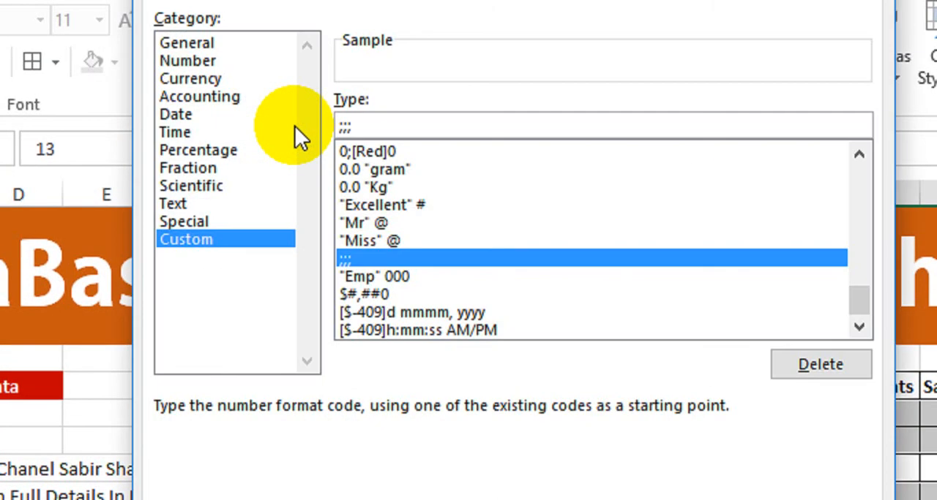
key("Return")
left_click(491, 448)
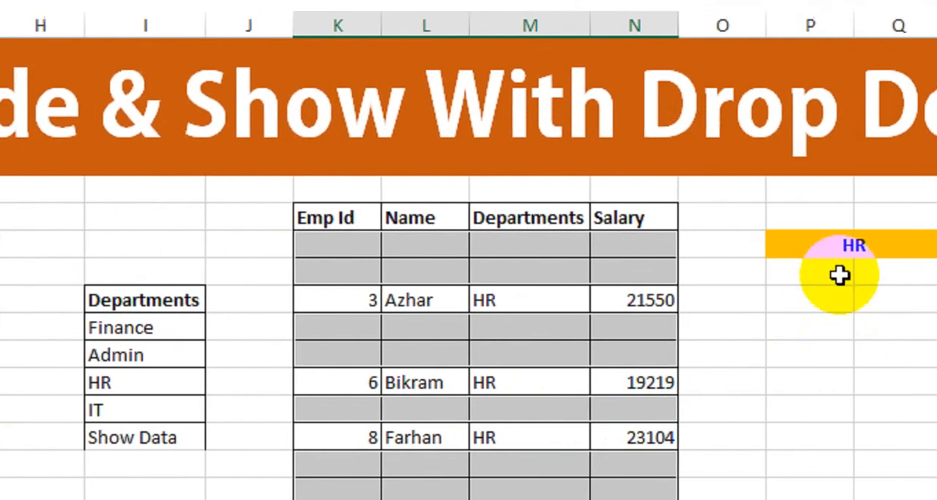
Switch the P8 drop-down to IT and select all employee table rows whose department is not IT.
left_click(769, 247)
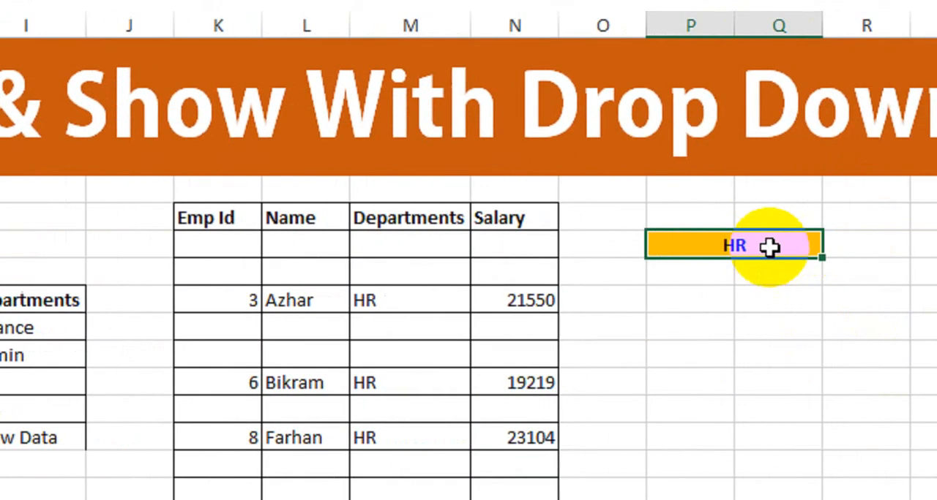
left_click(761, 247)
left_click(687, 319)
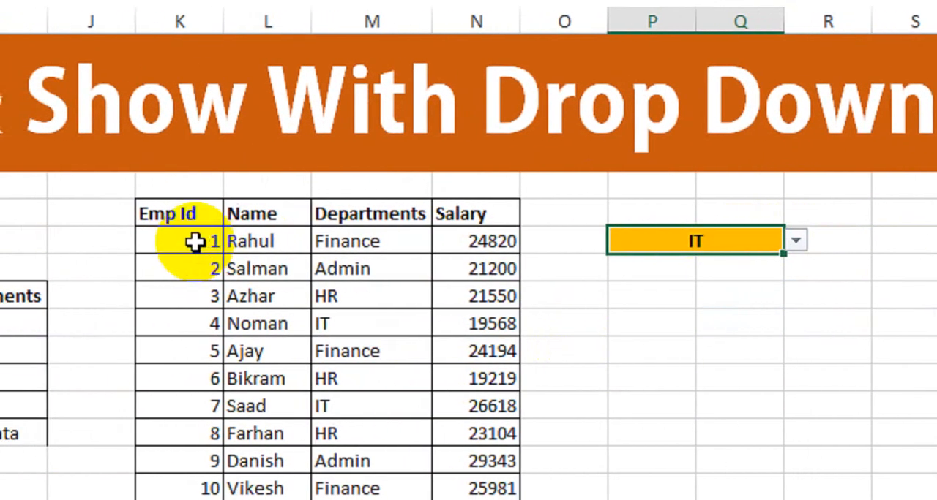
left_click_drag(123, 246, 411, 295)
left_click_drag(229, 355, 527, 374, "ctrl")
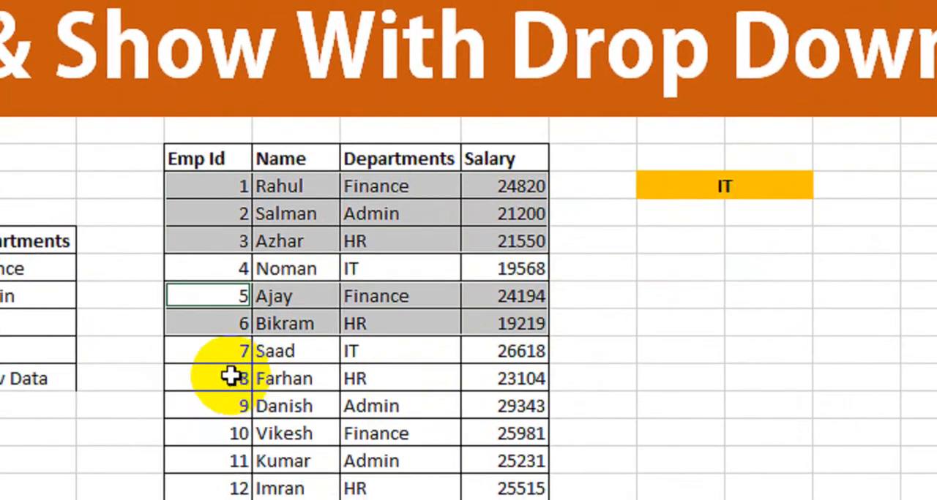
left_click_drag(231, 376, 491, 395, "ctrl")
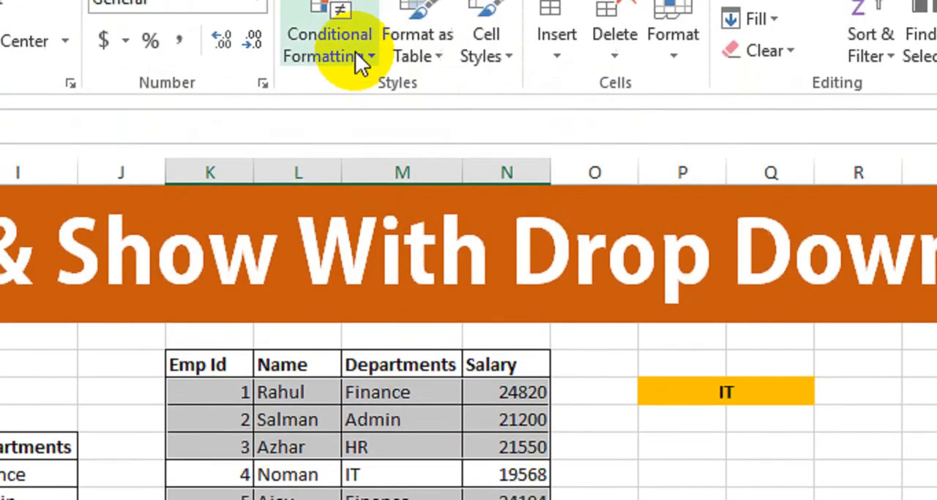
Create a formula-based conditional formatting rule for the selected non-IT rows with the formula =$P$8="IT".
left_click(355, 51)
left_click(355, 416)
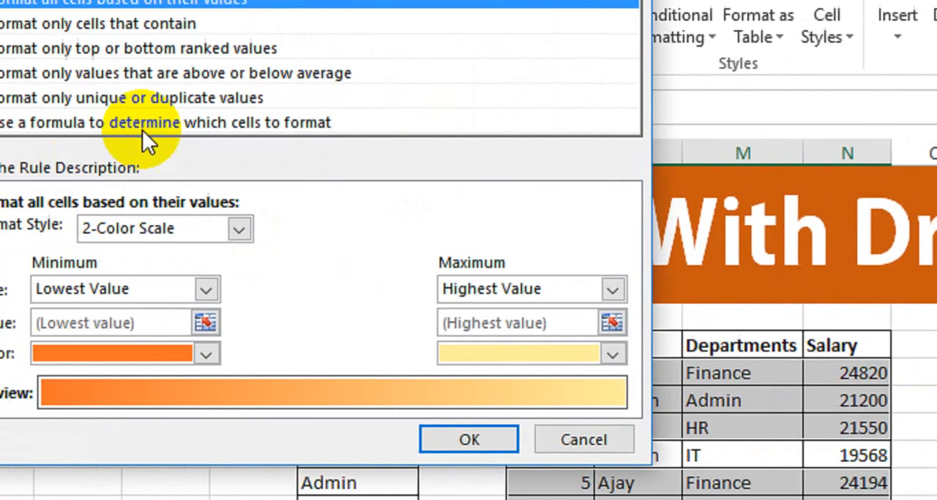
left_click(29, 122)
left_click(0, 234)
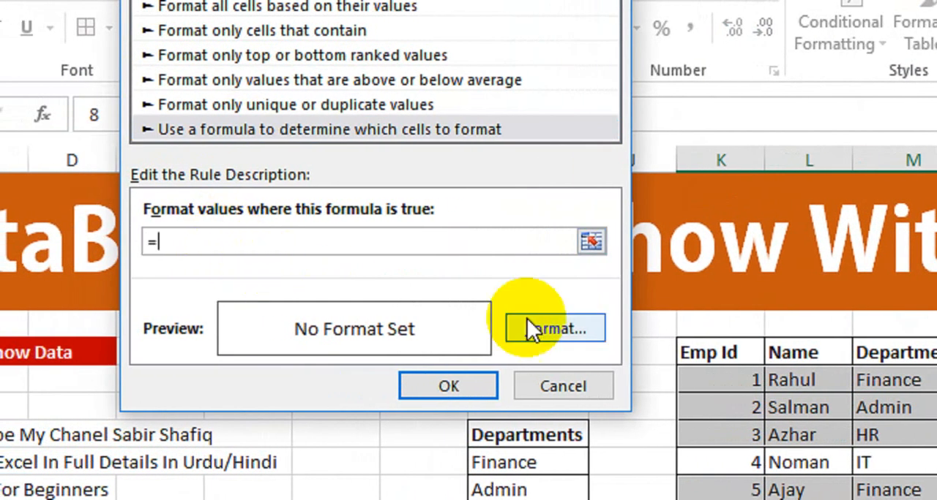
left_click(936, 366)
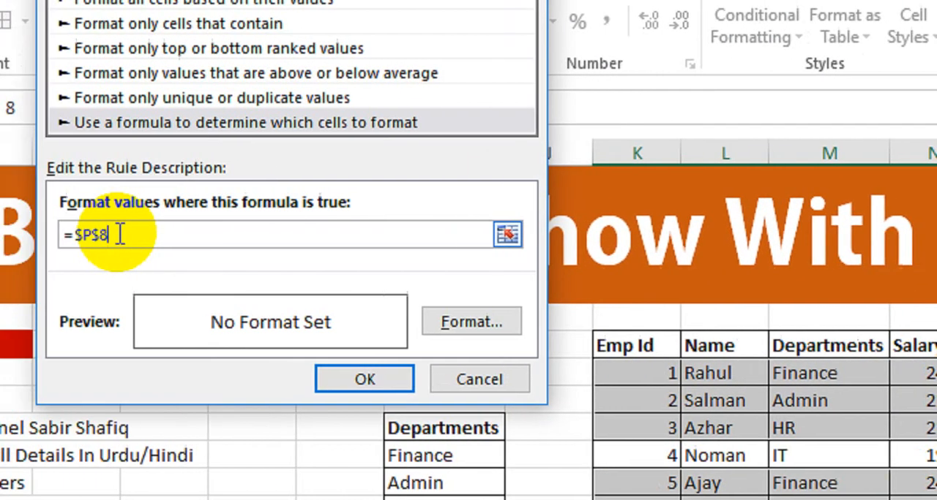
type("=\"IT")
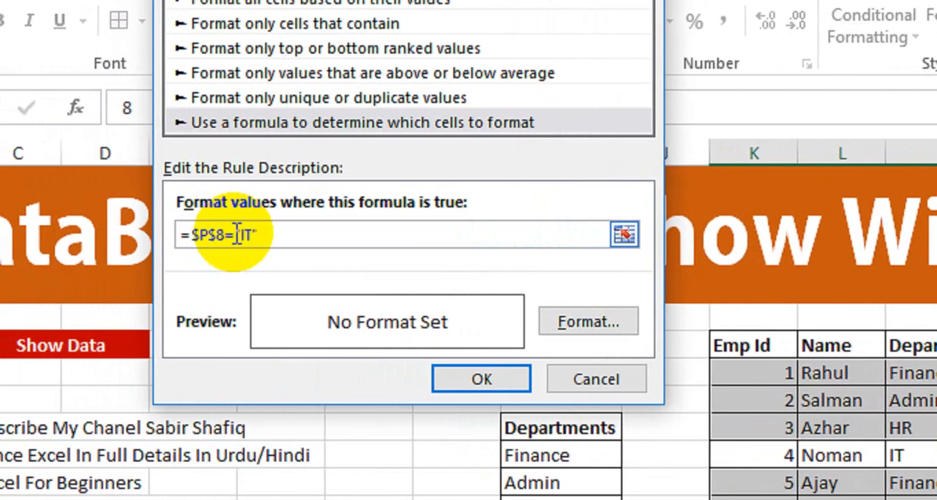
Give the IT rule the custom number format ;;; to hide cell contents, and apply it.
left_click(587, 305)
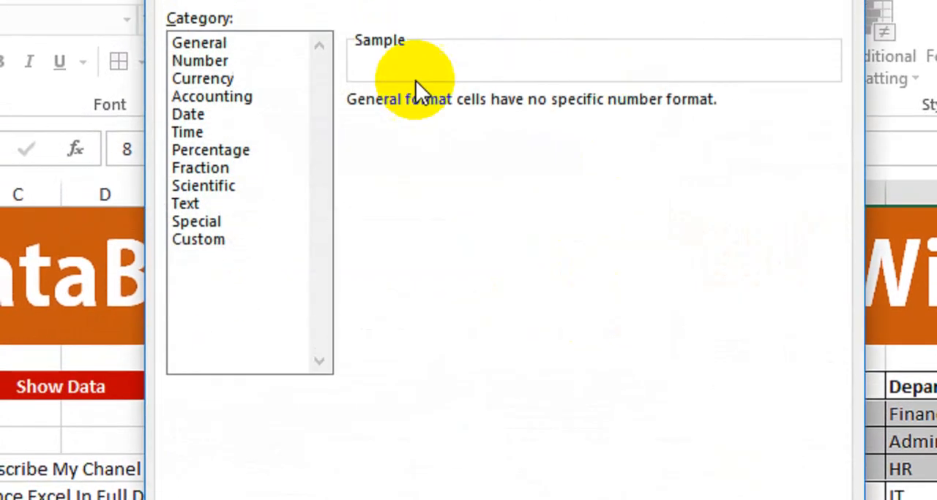
left_click(245, 237)
double_click(358, 134)
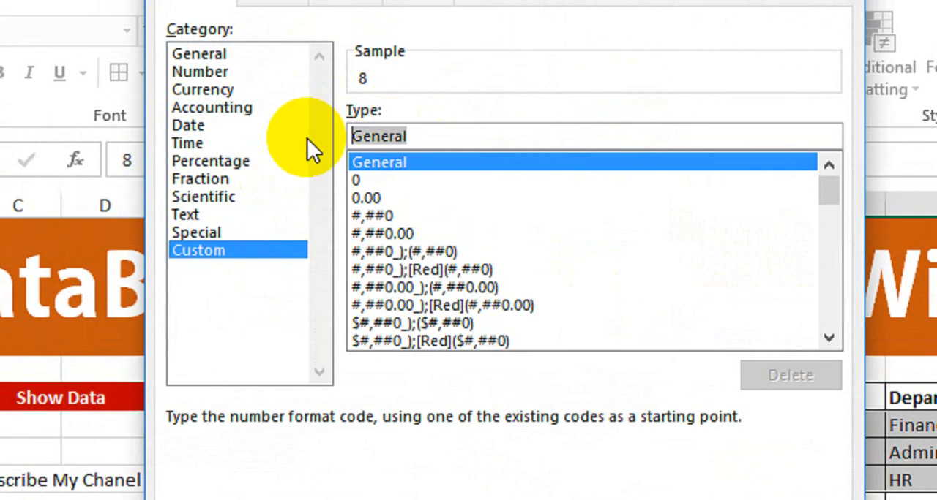
type(";;;")
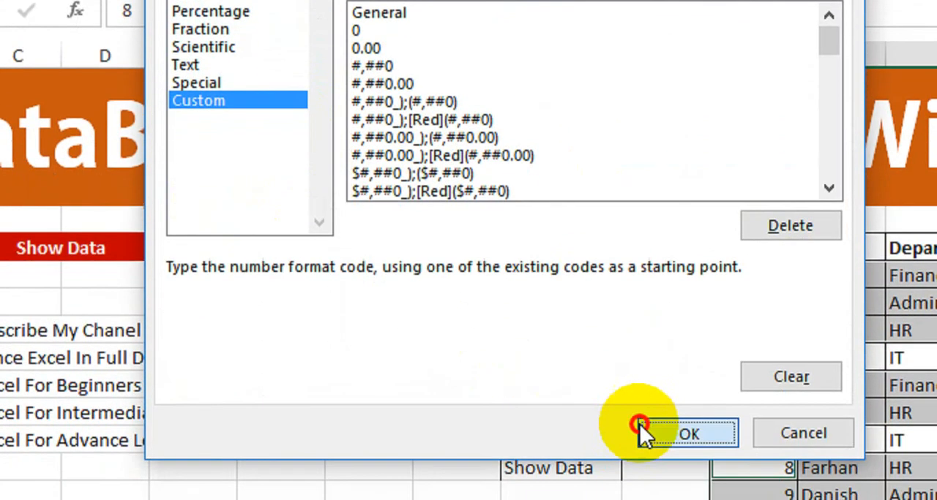
left_click(639, 489)
left_click(483, 241)
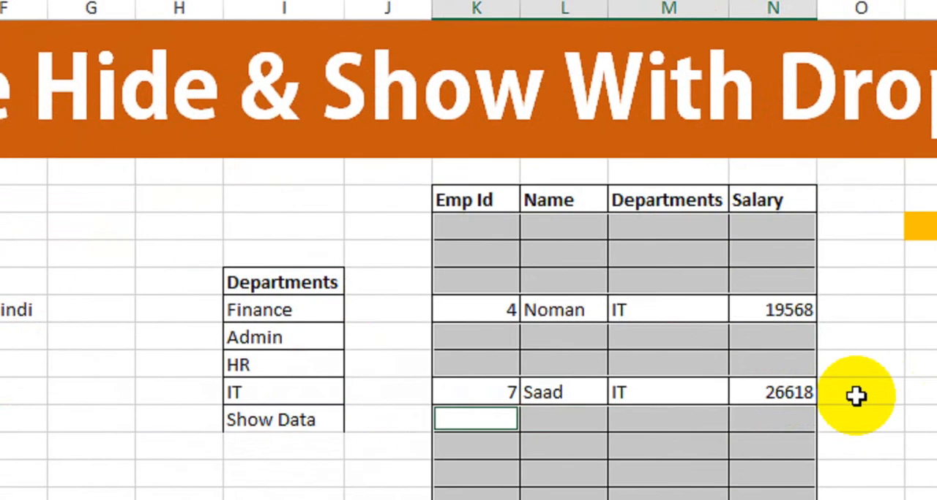
Test the P8 department drop-down by switching it to Finance, and reopen its list for another department.
left_click(800, 308)
left_click(714, 233)
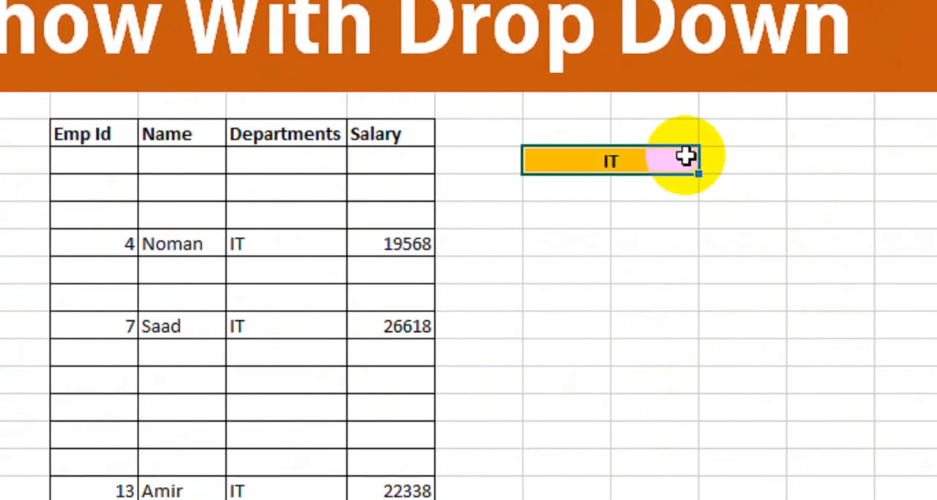
left_click(707, 162)
left_click(654, 182)
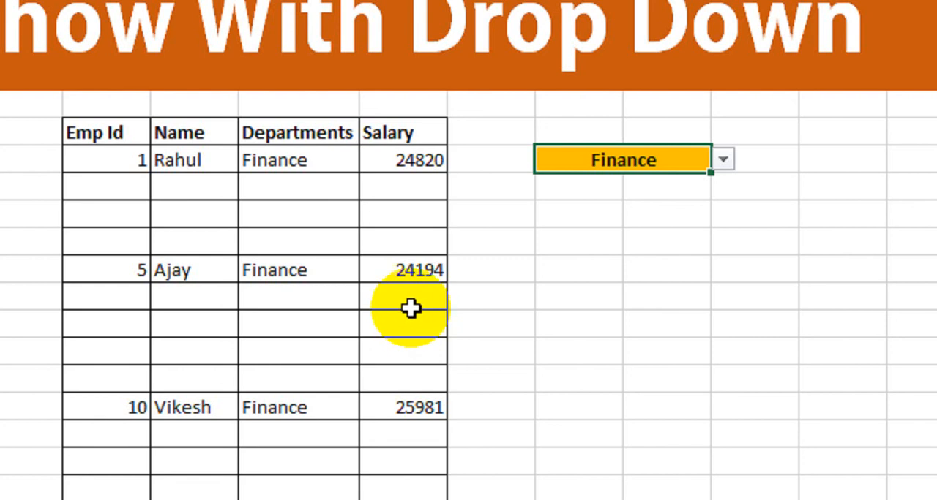
left_click(722, 159)
left_click(640, 200)
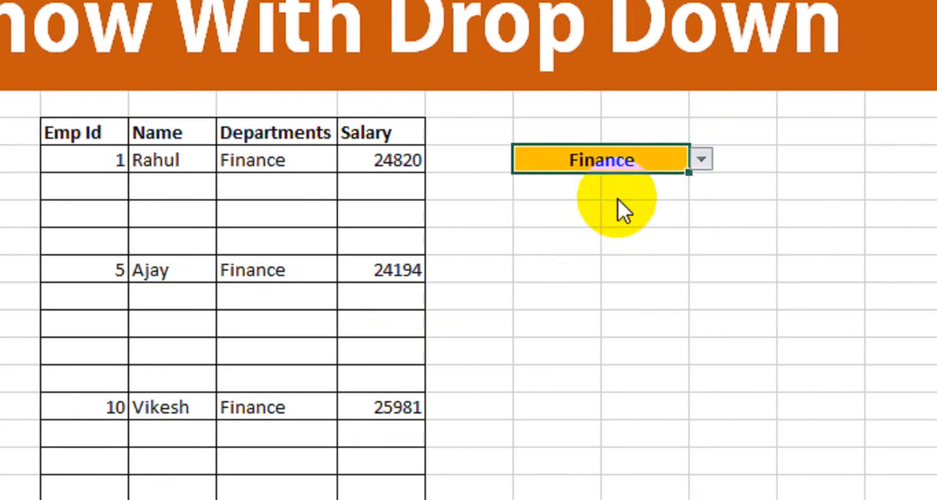